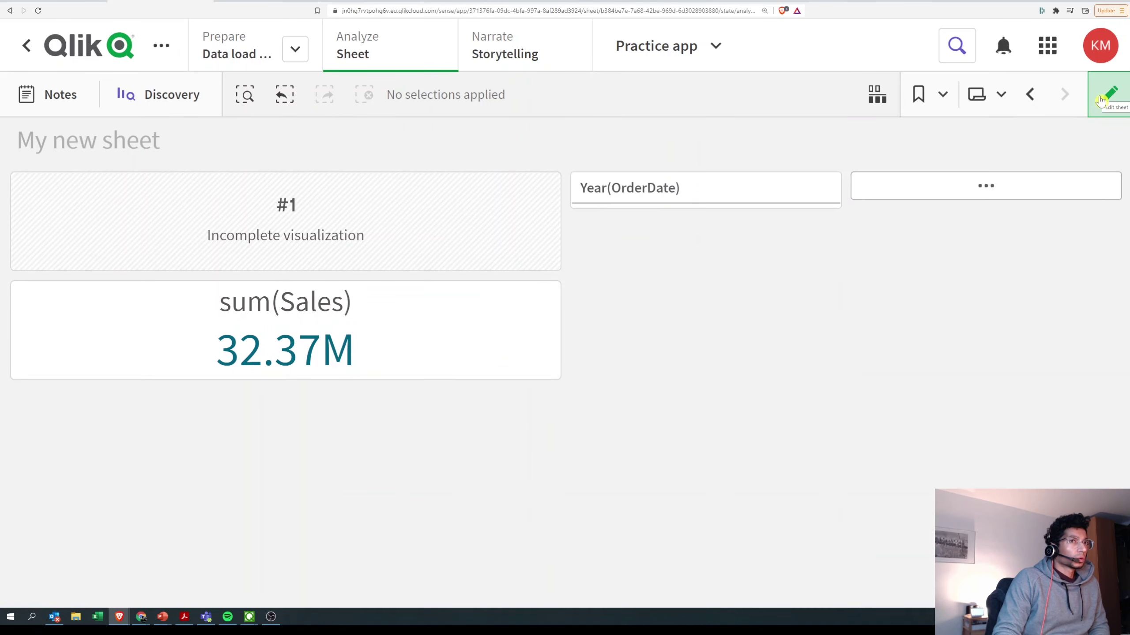
Expand the filter pane to review the Product, Country and Year values, then close it
{"action": "left_click", "coordinate": [930, 196]}
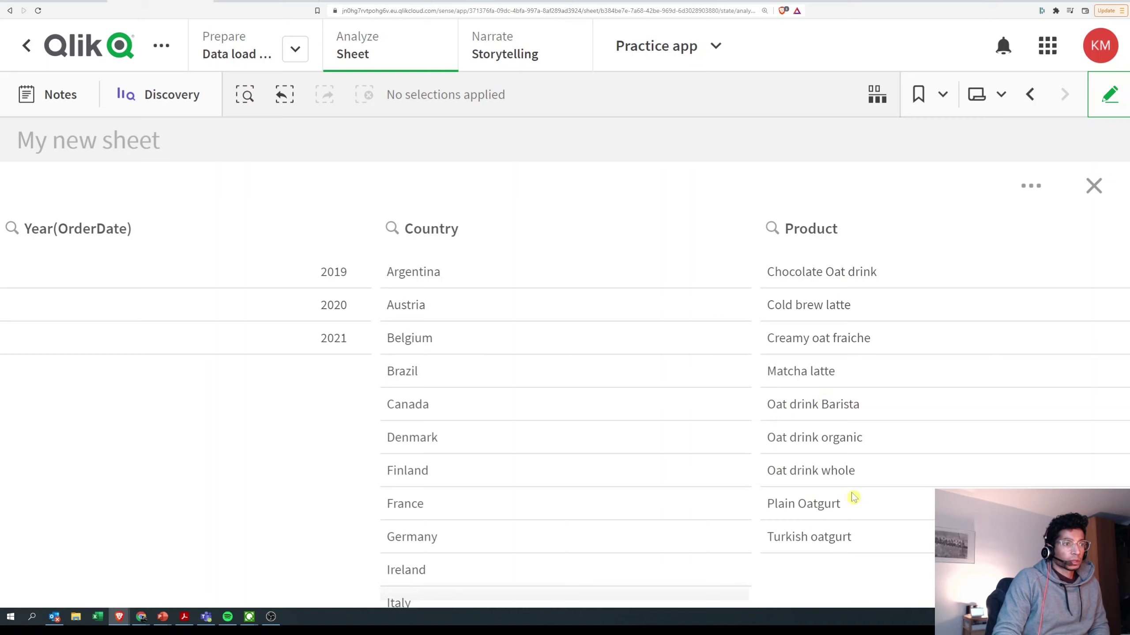
{"action": "left_click", "coordinate": [1093, 186]}
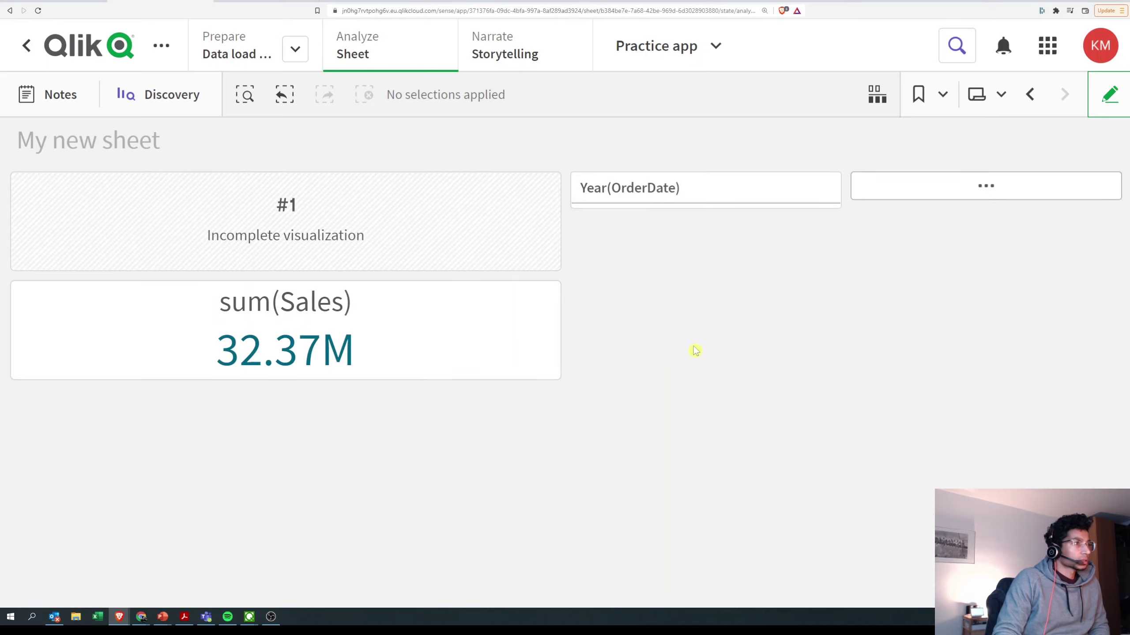
In edit mode, add a bar chart with Product as its dimension and begin adding its measure
{"action": "left_click", "coordinate": [1110, 94]}
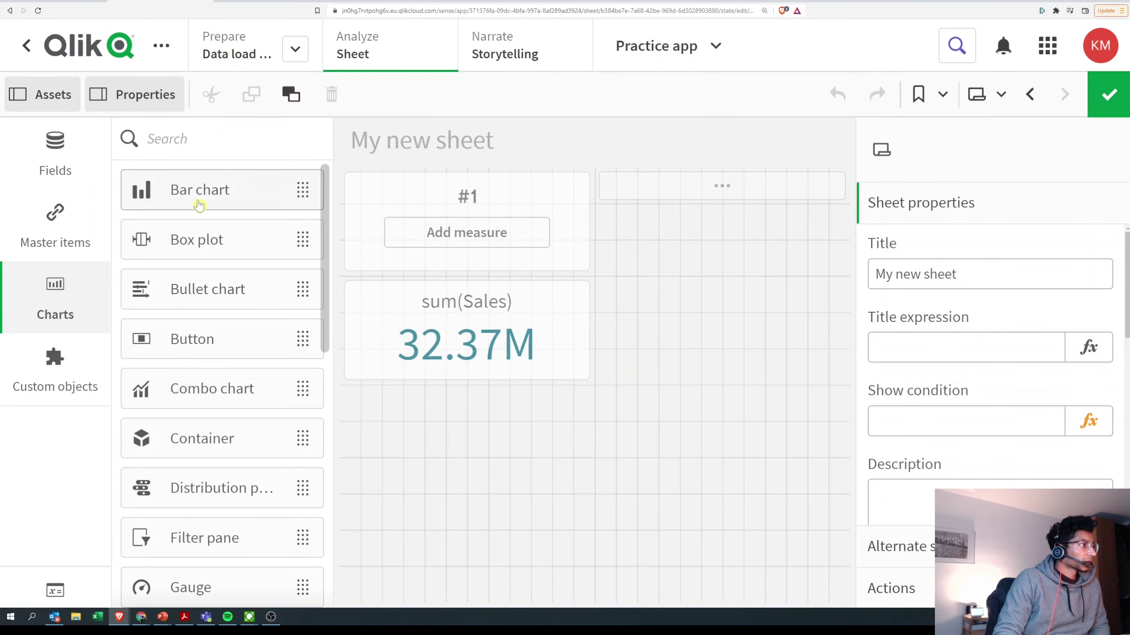
{"action": "left_click", "coordinate": [643, 379]}
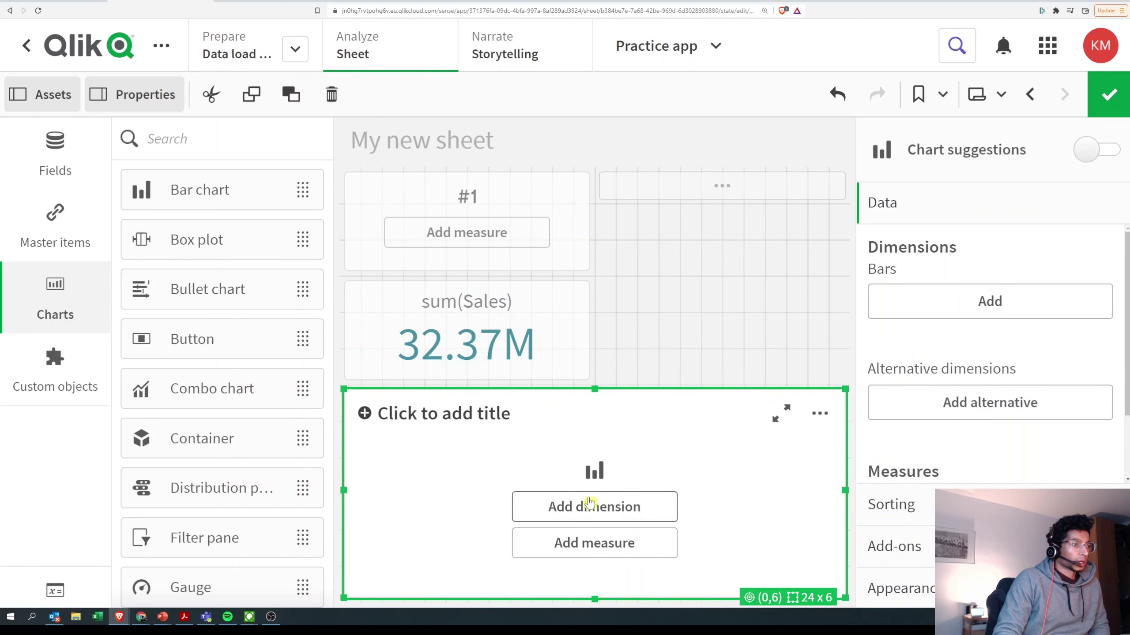
{"action": "left_click", "coordinate": [590, 505]}
{"action": "type", "text": "pro"}
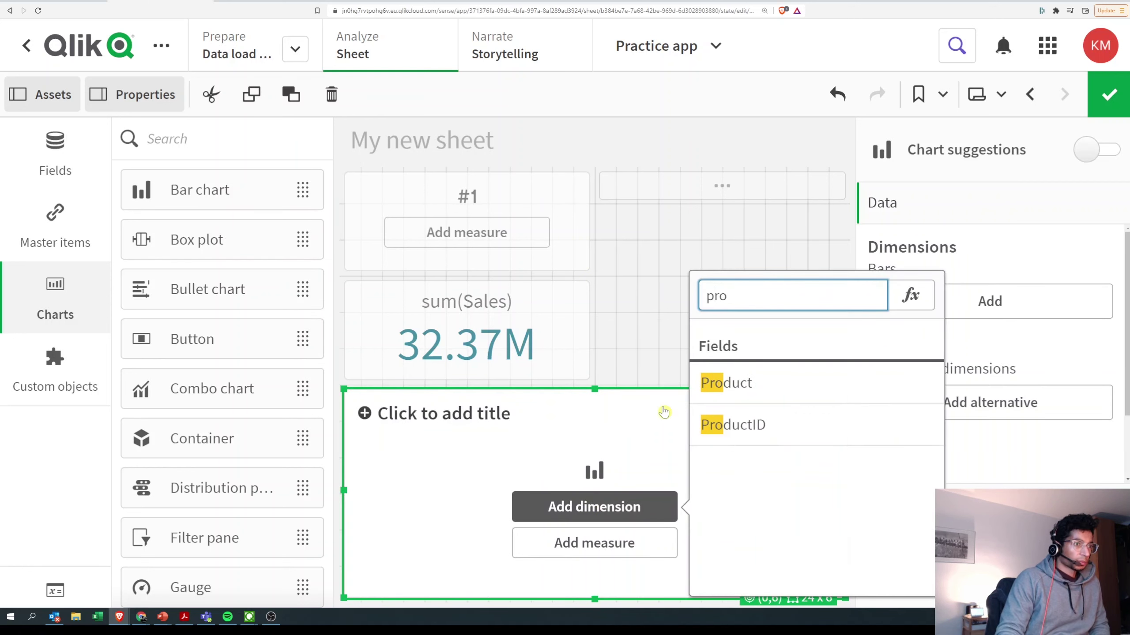
{"action": "left_click", "coordinate": [750, 391]}
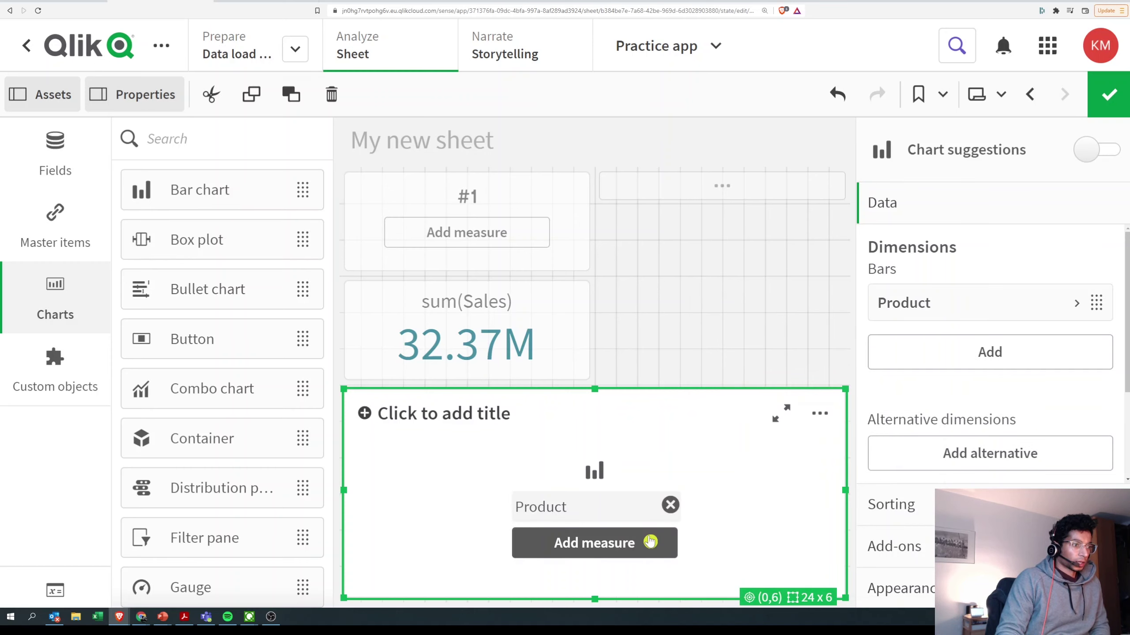
{"action": "left_click", "coordinate": [649, 542]}
Write the measure skeleton Sum({$< >} Sales) in the full expression editor
{"action": "left_click", "coordinate": [916, 313]}
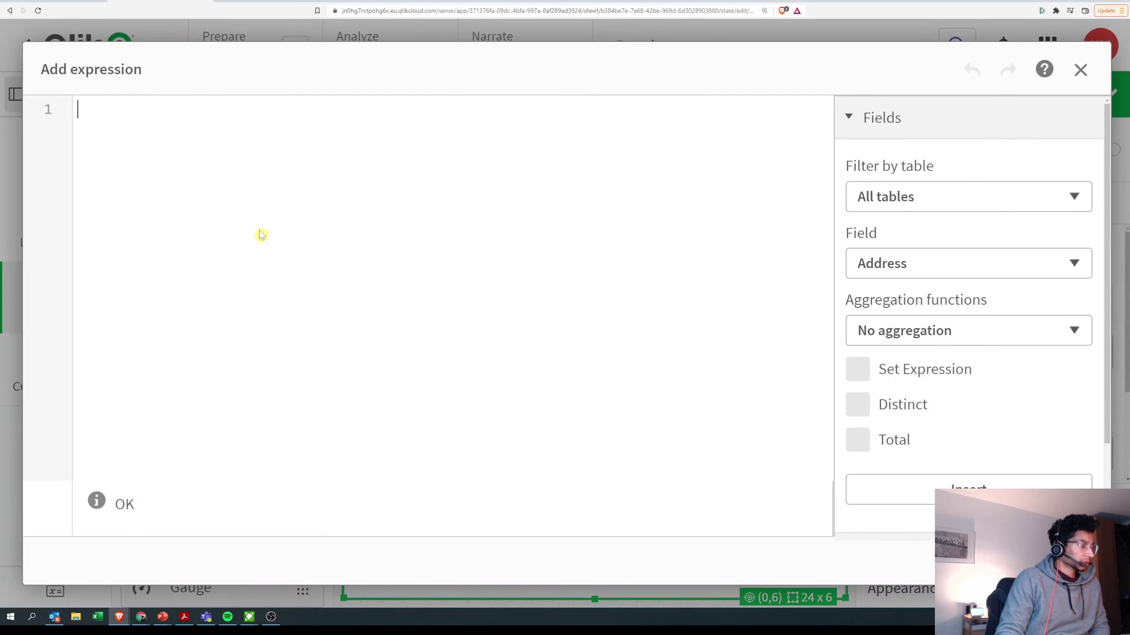
{"action": "type", "text": "Sum"}
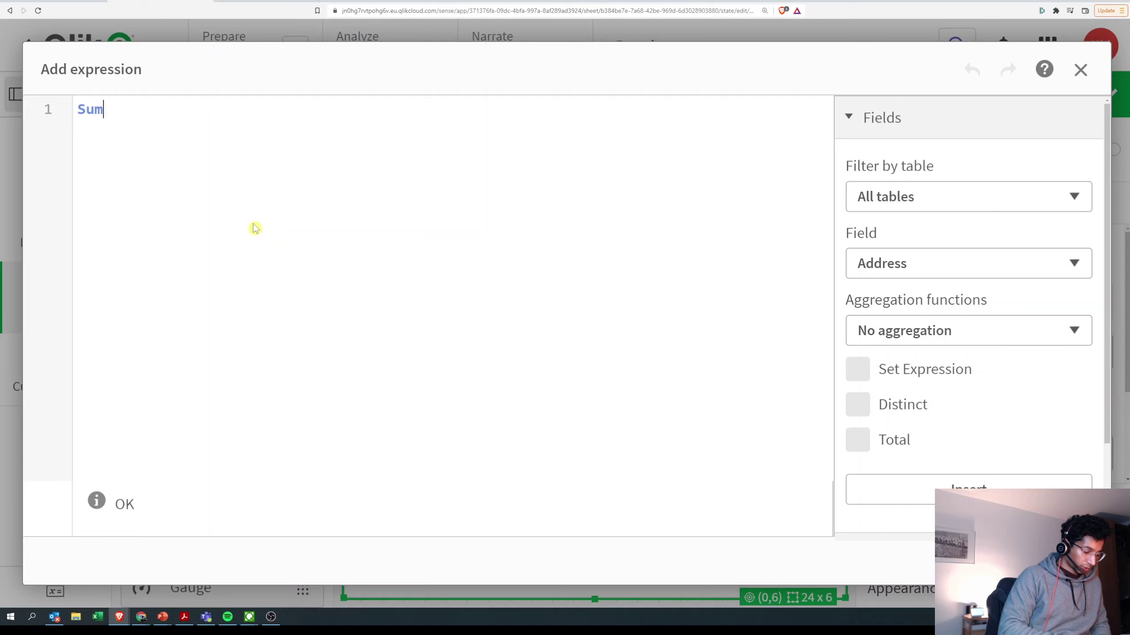
{"action": "type", "text": "("}
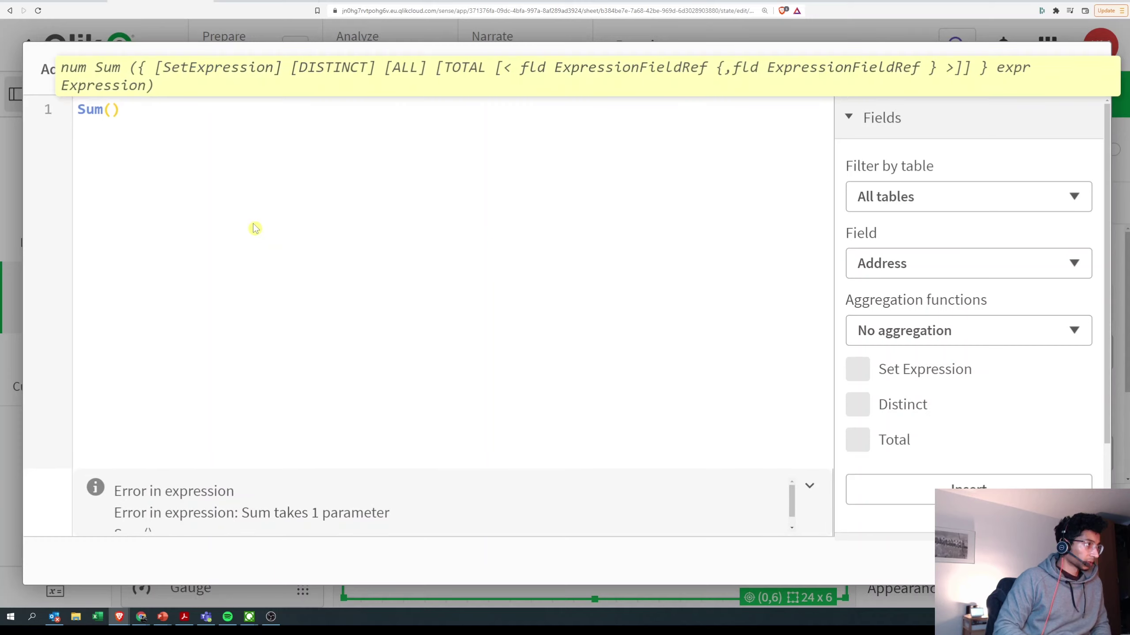
{"action": "type", "text": " Sales"}
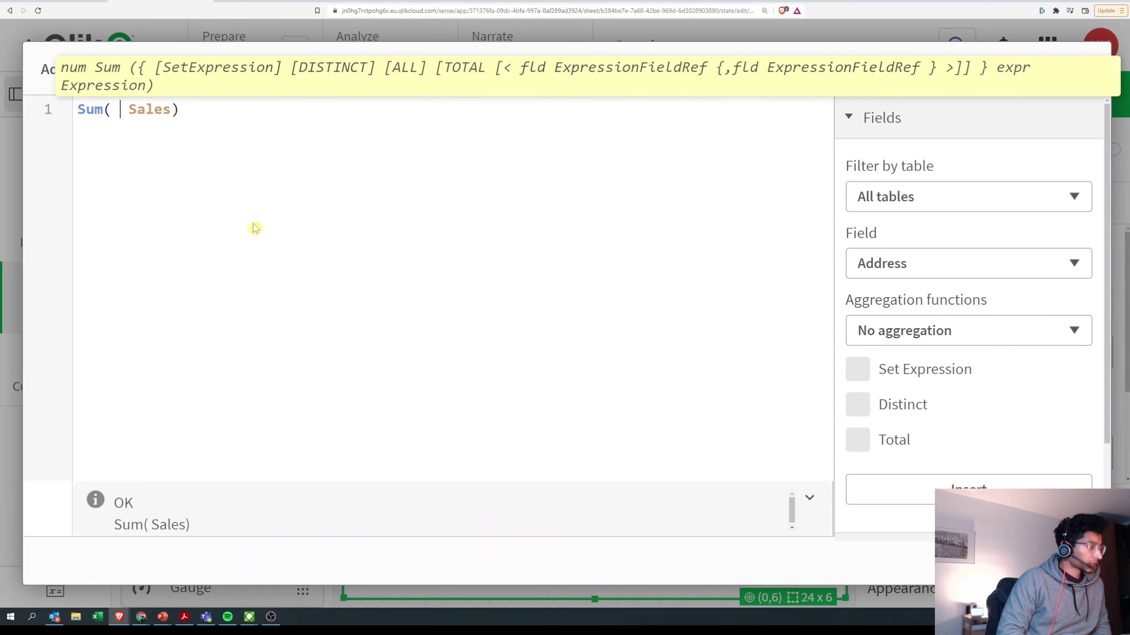
{"action": "key", "text": "Left"}
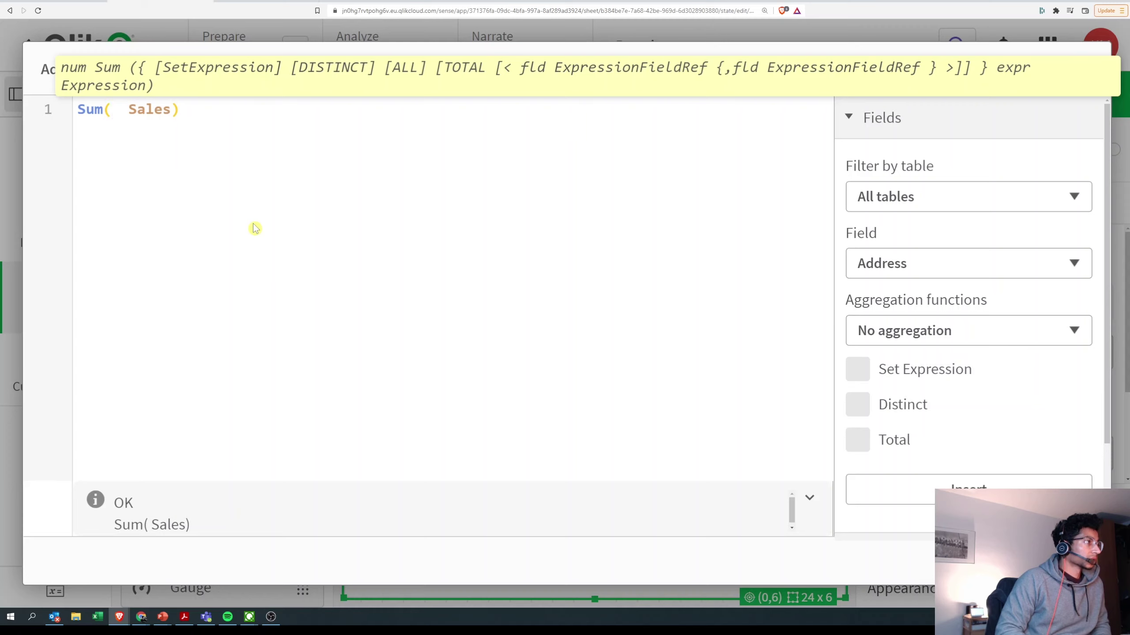
{"action": "type", "text": "{}"}
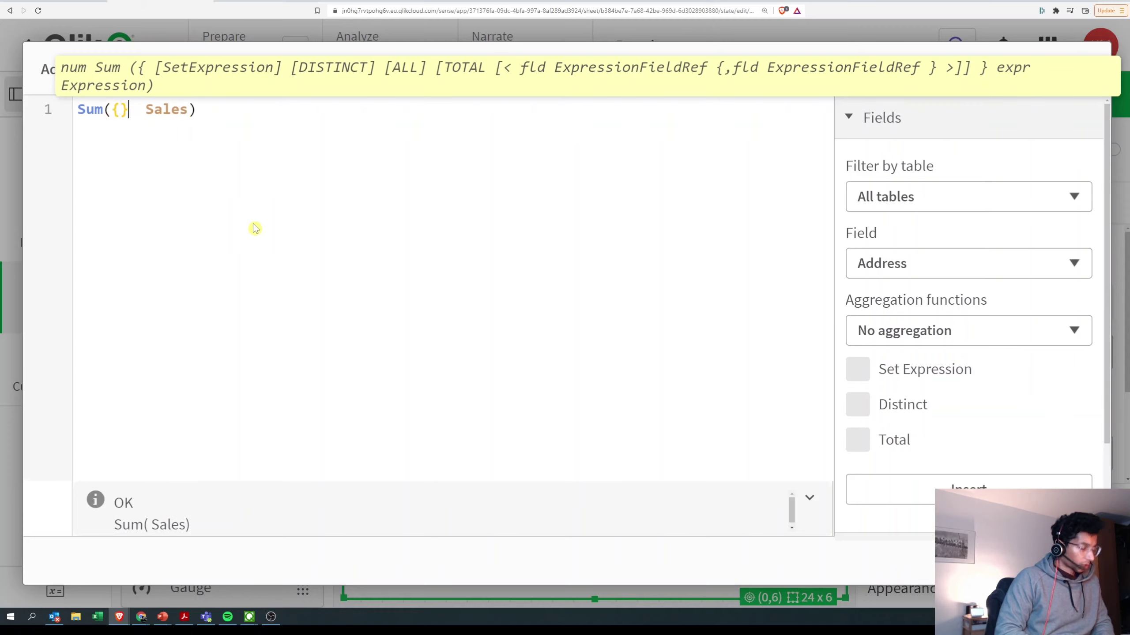
{"action": "key", "text": "Left"}
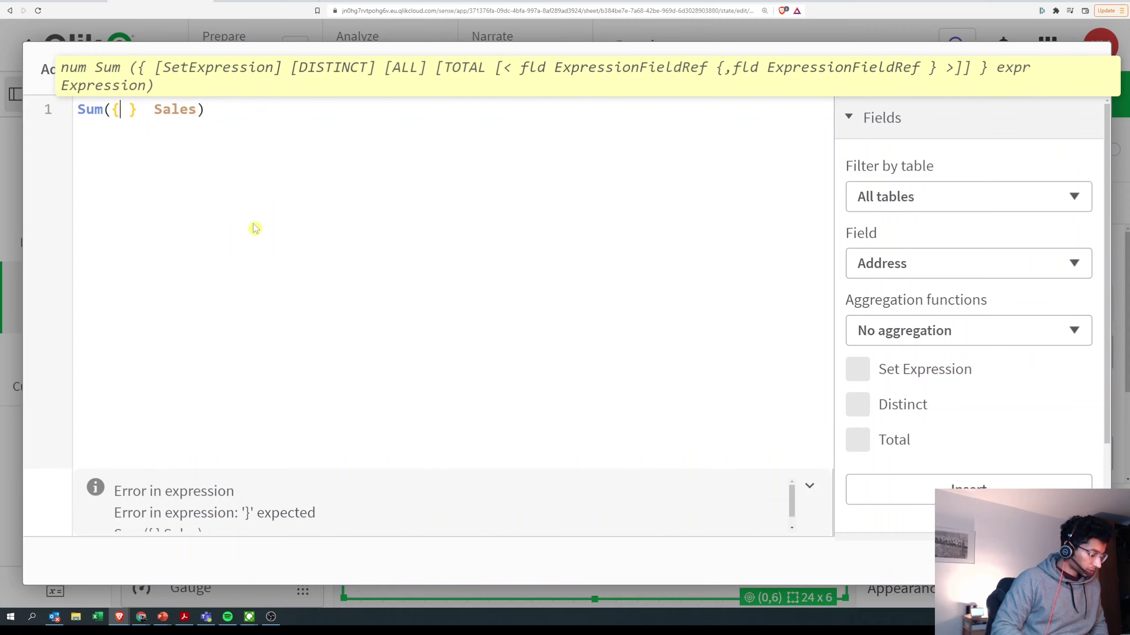
{"action": "type", "text": "<"}
{"action": "key", "text": "Right"}
{"action": "type", "text": ">"}
{"action": "key", "text": "Left"}
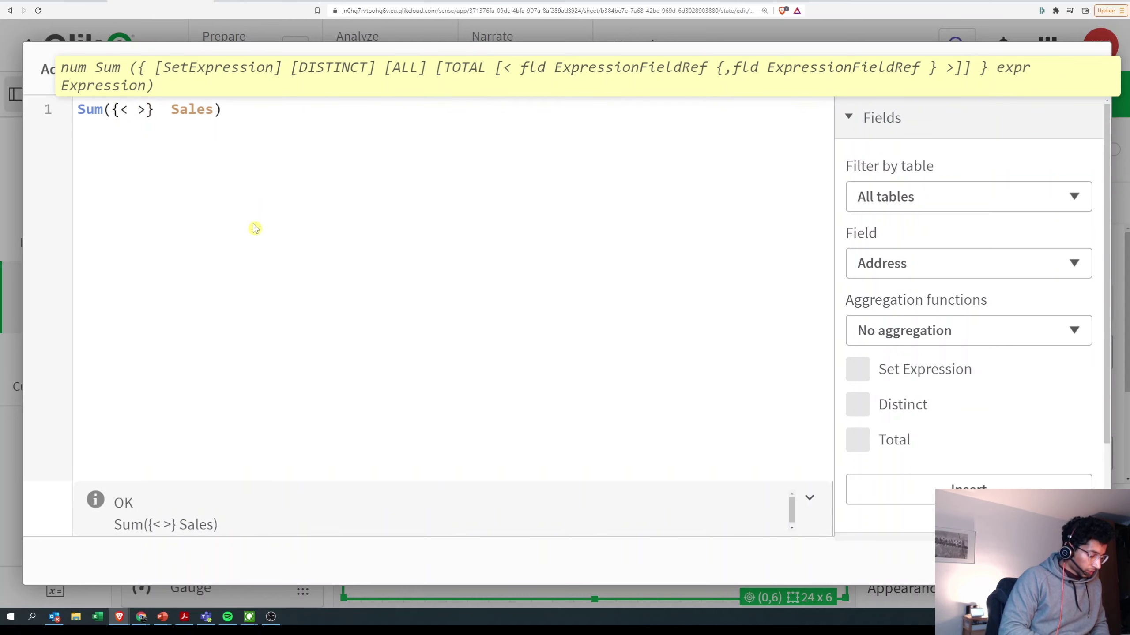
{"action": "key", "text": "Left"}
{"action": "key", "text": "Left"}
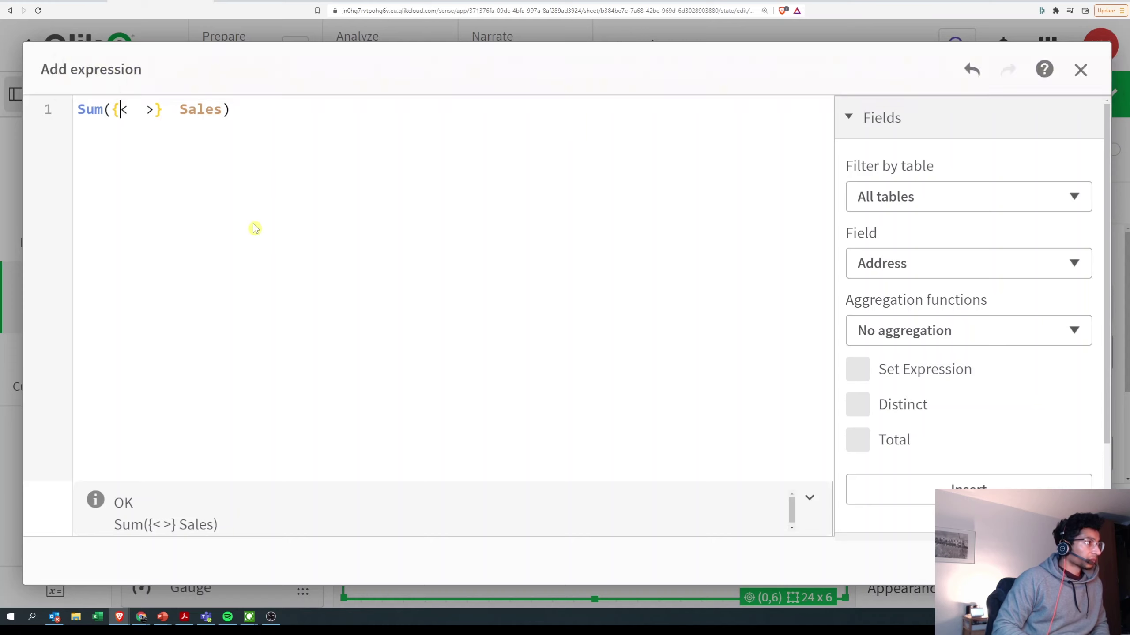
Fill the set modifier to get Sum({$< Product = {"*Oat*"} >} Sales) and apply it
{"action": "type", "text": "$"}
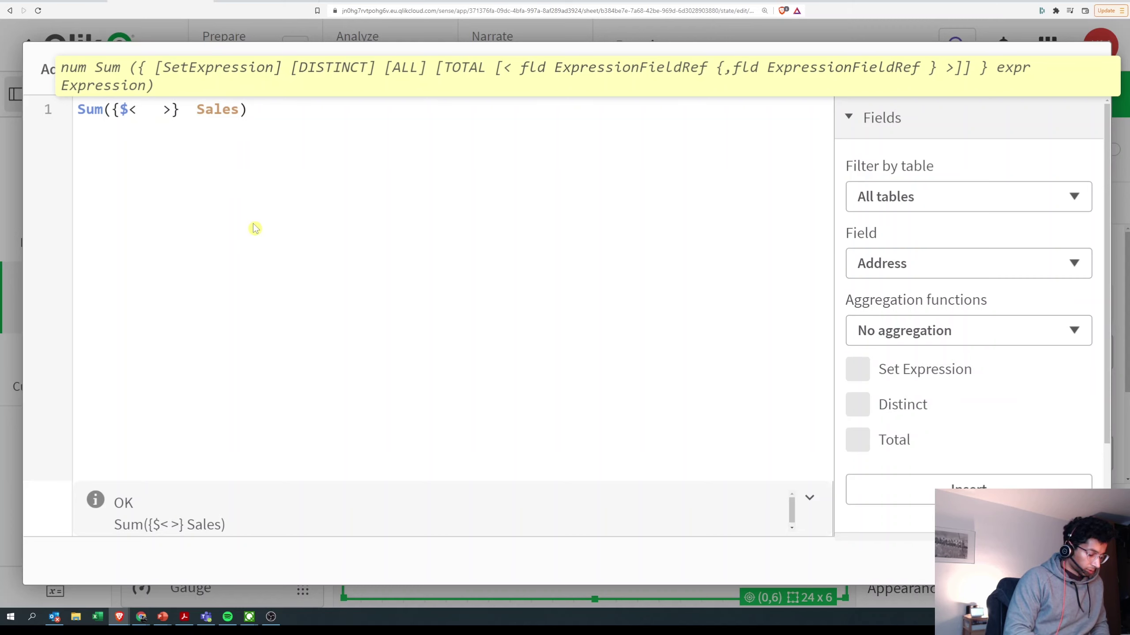
{"action": "type", "text": "Pro"}
{"action": "key", "text": "Return"}
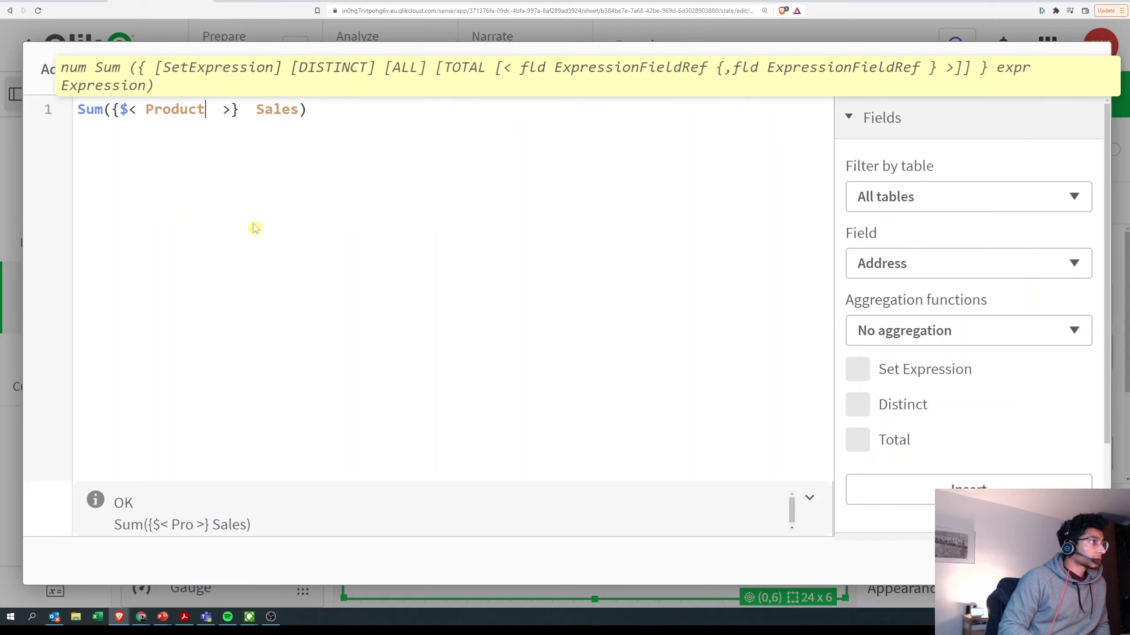
{"action": "type", "text": "=  "}
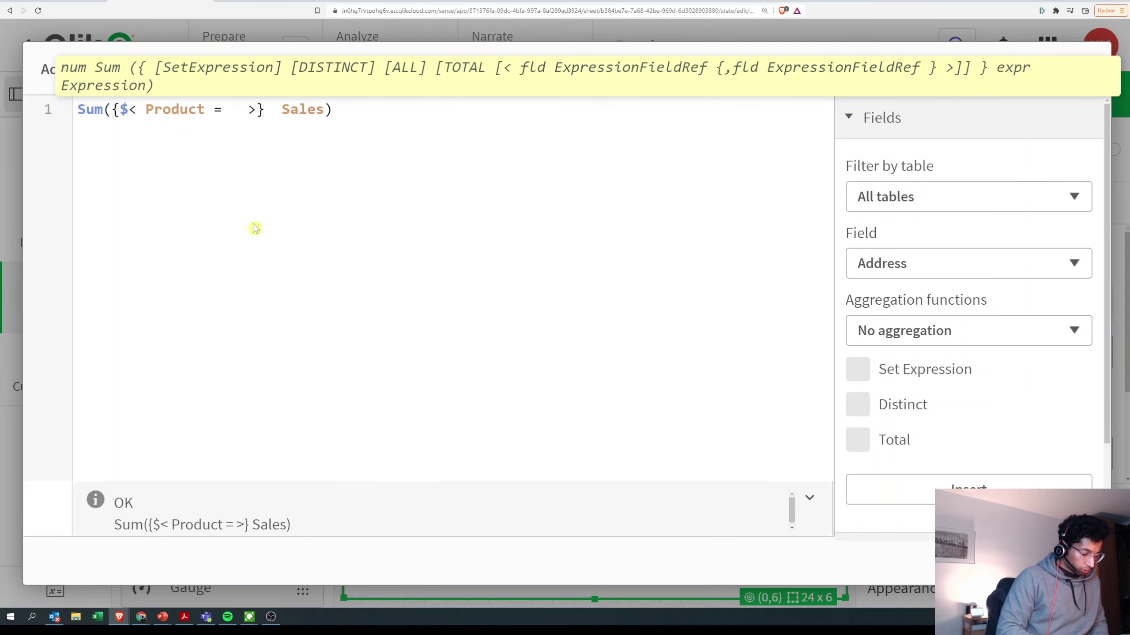
{"action": "type", "text": "{}"}
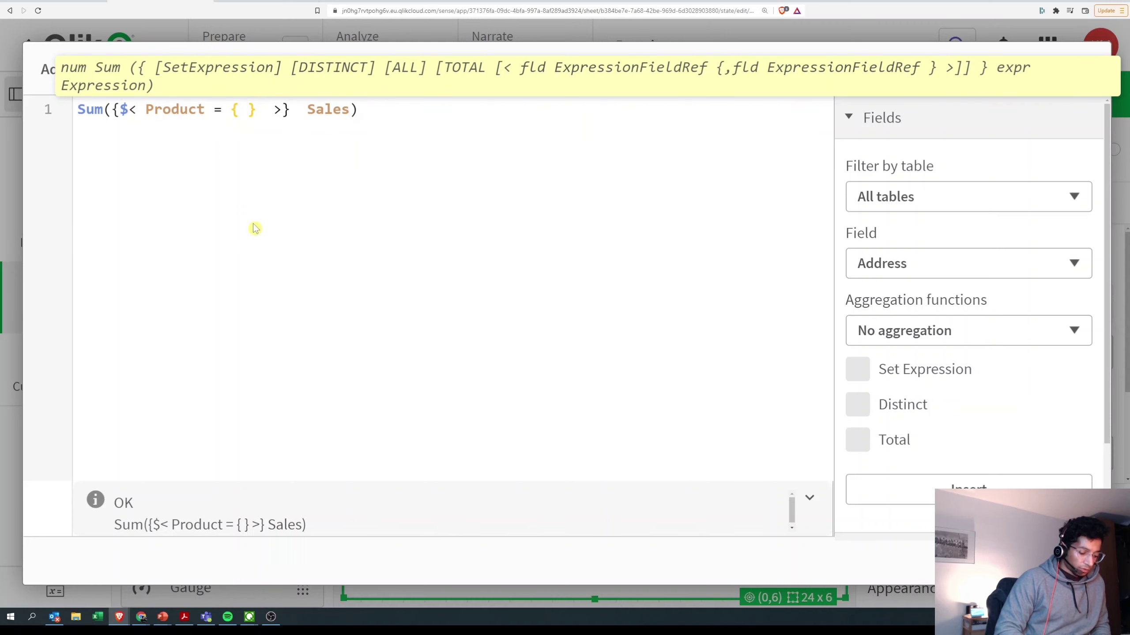
{"action": "type", "text": " ''"}
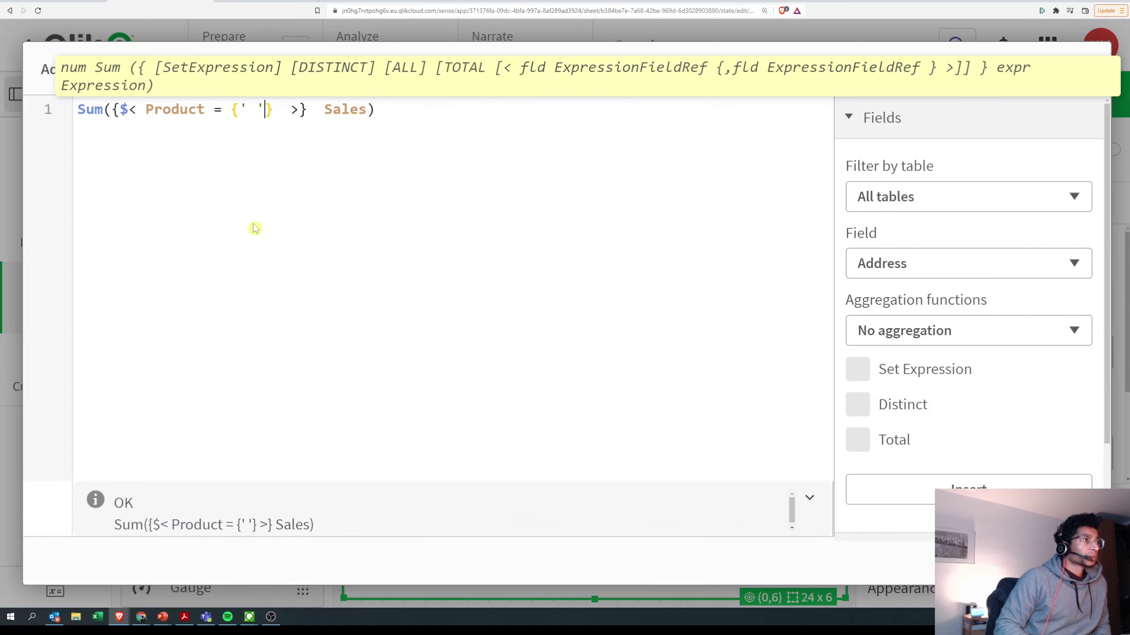
{"action": "key", "text": "BackSpace"}
{"action": "key", "text": "BackSpace"}
{"action": "key", "text": "BackSpace"}
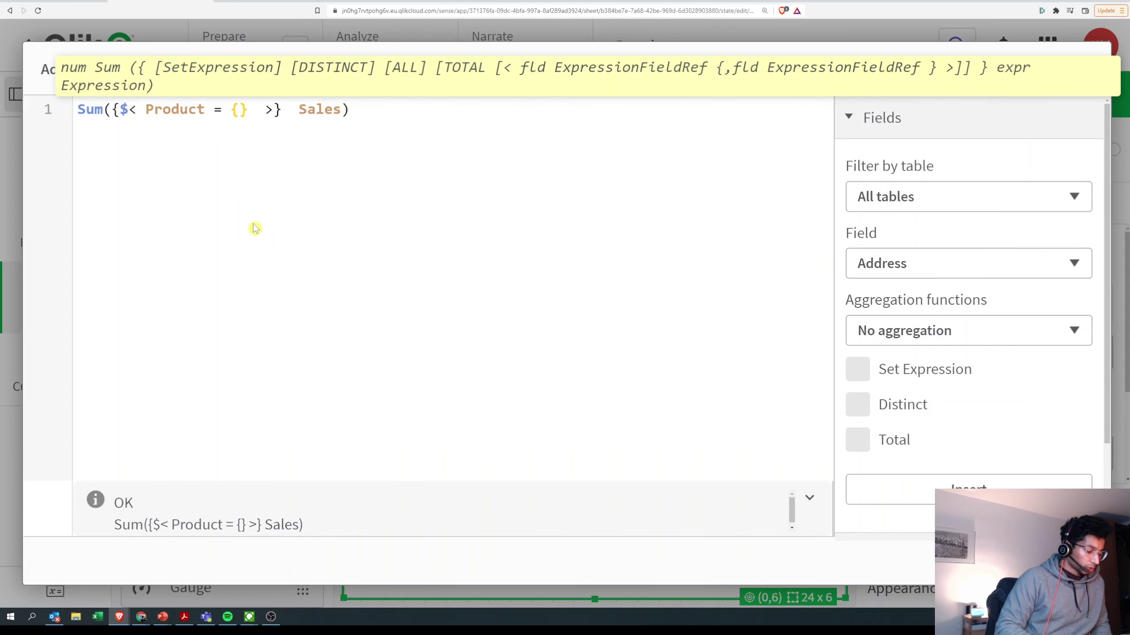
{"action": "type", "text": "\" \""}
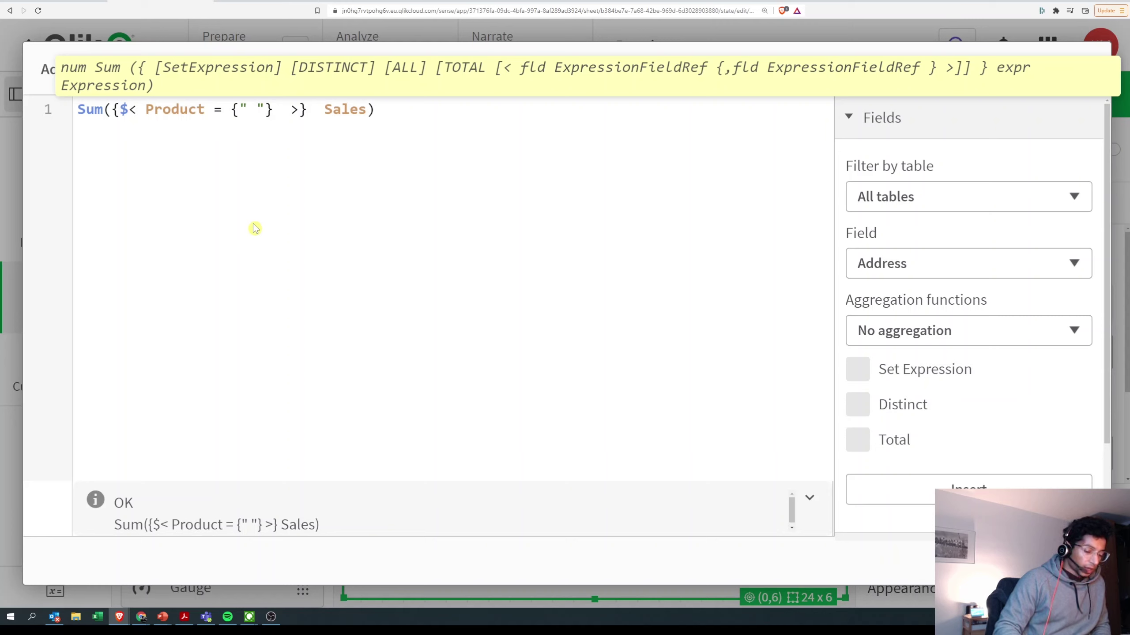
{"action": "type", "text": "*Oat"}
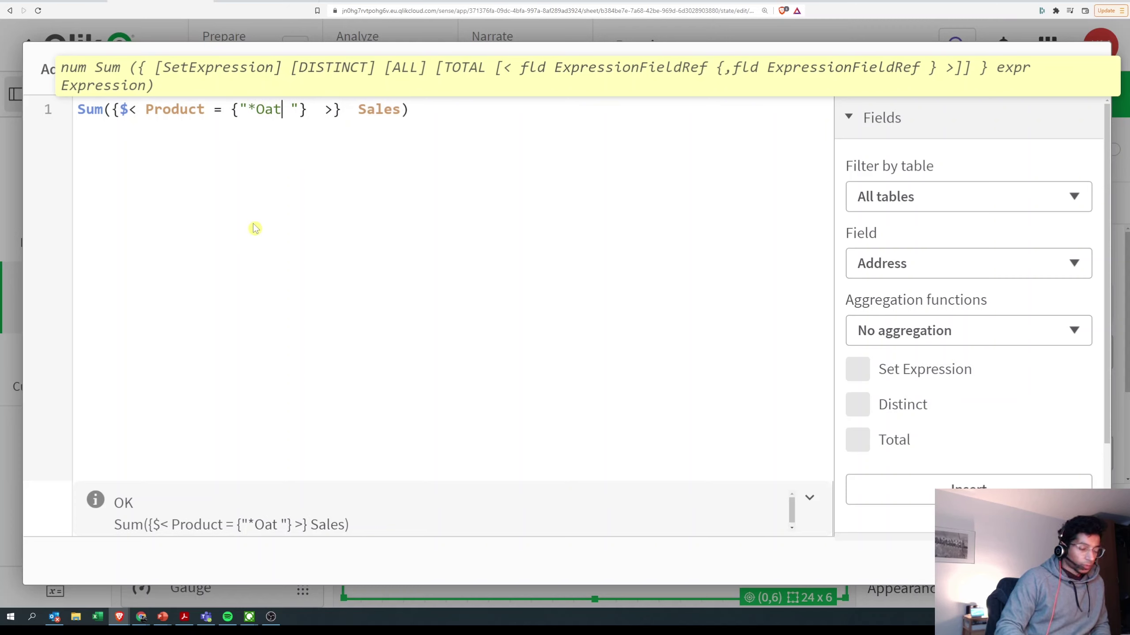
{"action": "type", "text": "*"}
{"action": "key", "text": "Delete"}
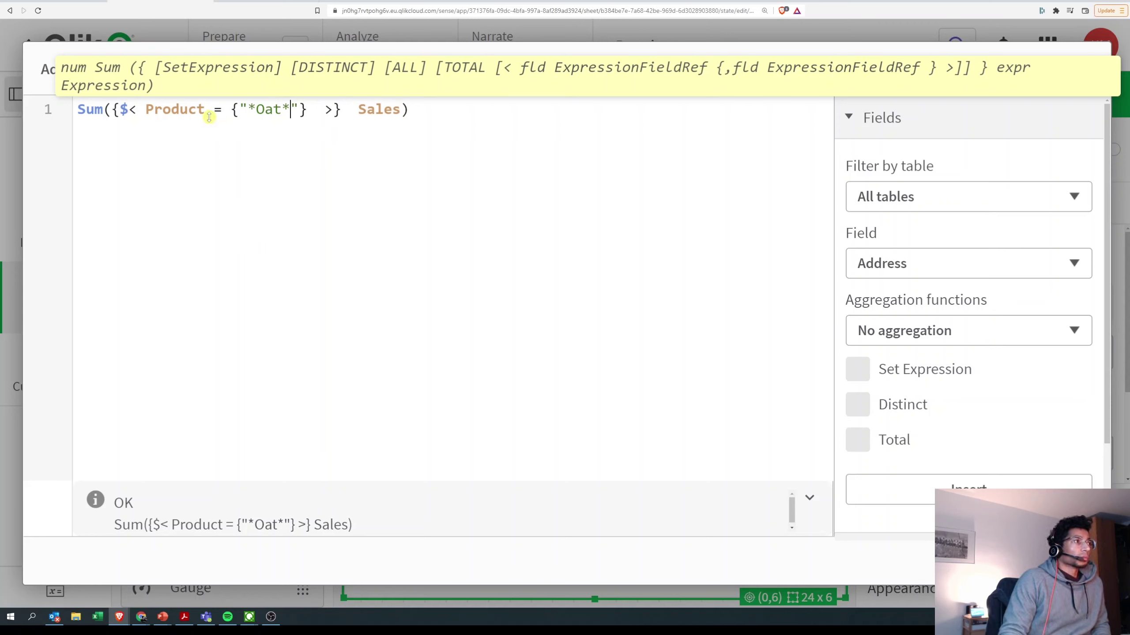
{"action": "double_click", "coordinate": [279, 110]}
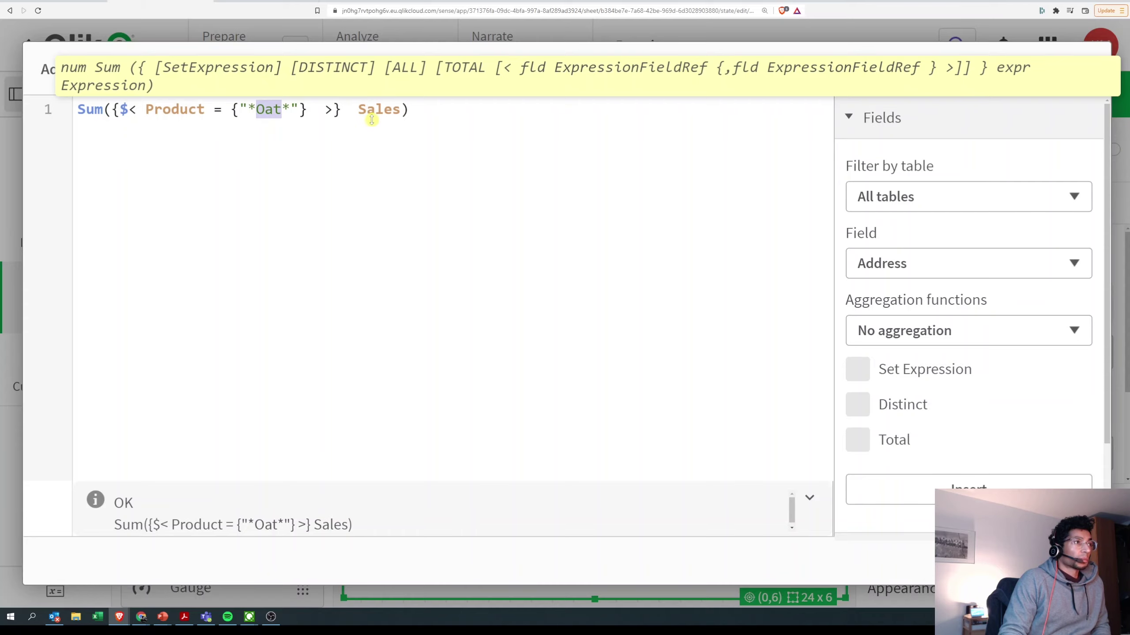
{"action": "key", "text": "Escape"}
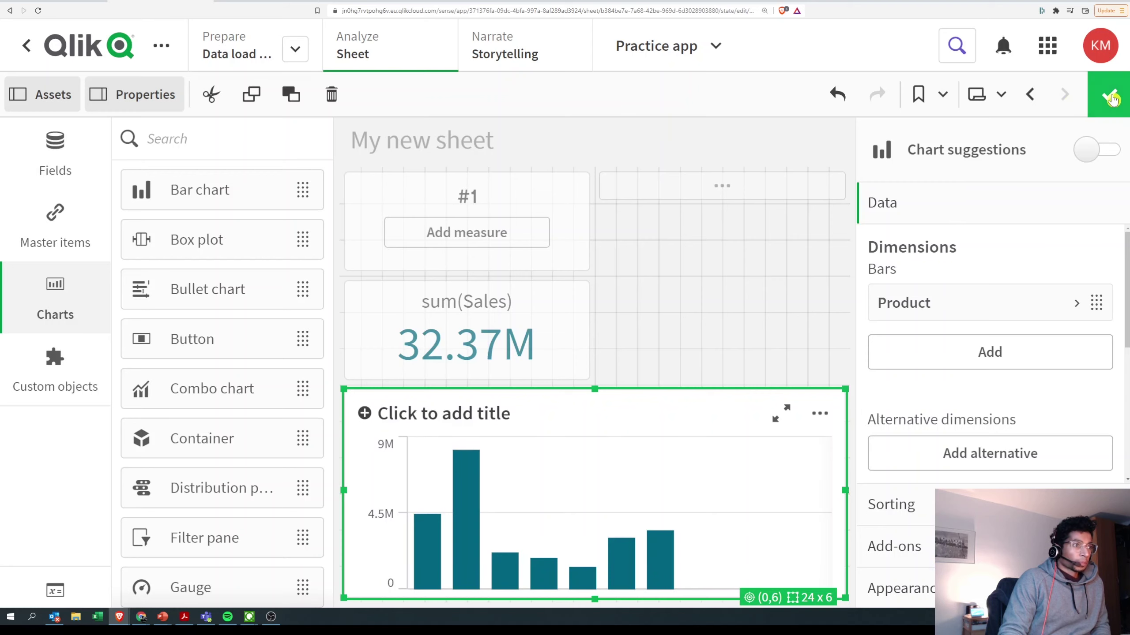
View the finished chart, then return to editing and expand the bar chart's Sum measure
{"action": "left_click", "coordinate": [1110, 96]}
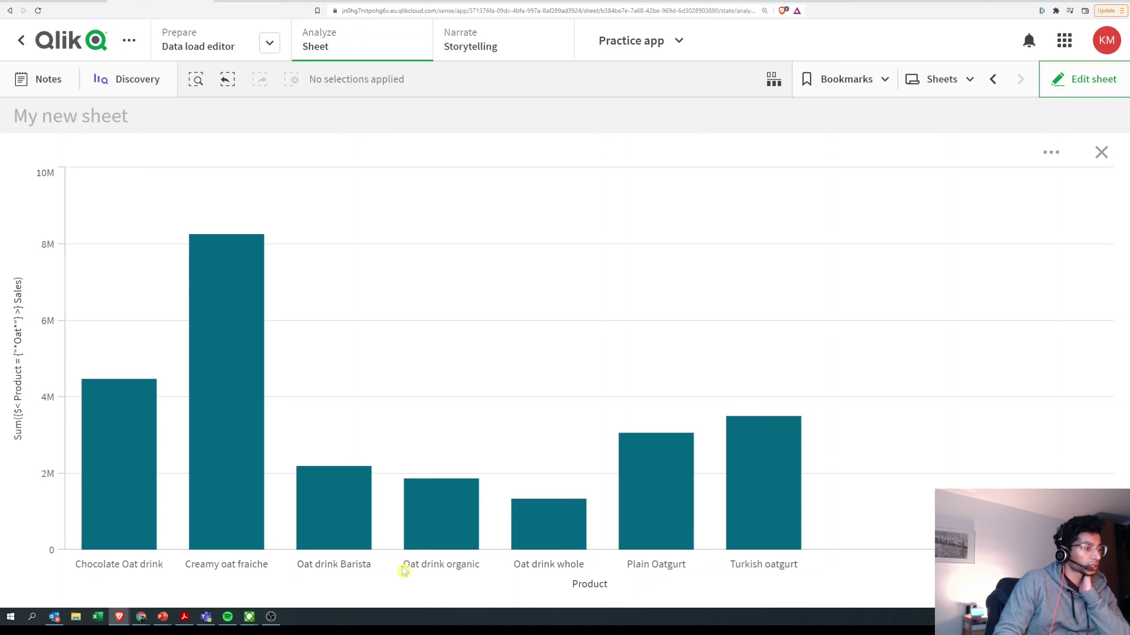
{"action": "left_click", "coordinate": [1095, 161]}
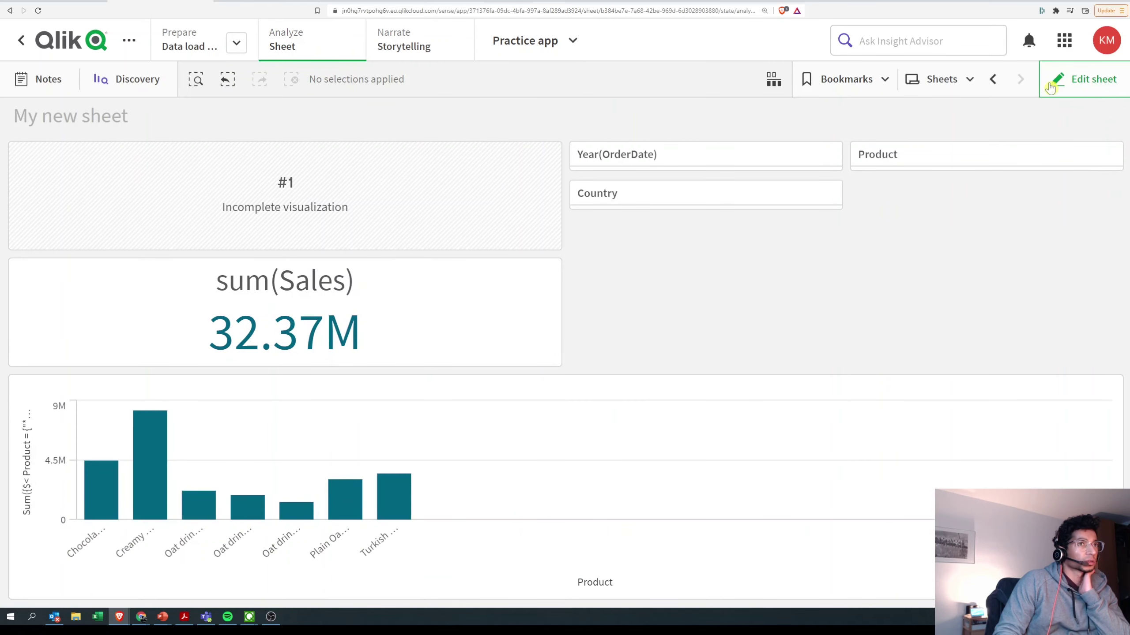
{"action": "left_click", "coordinate": [1066, 88]}
{"action": "left_click", "coordinate": [587, 436]}
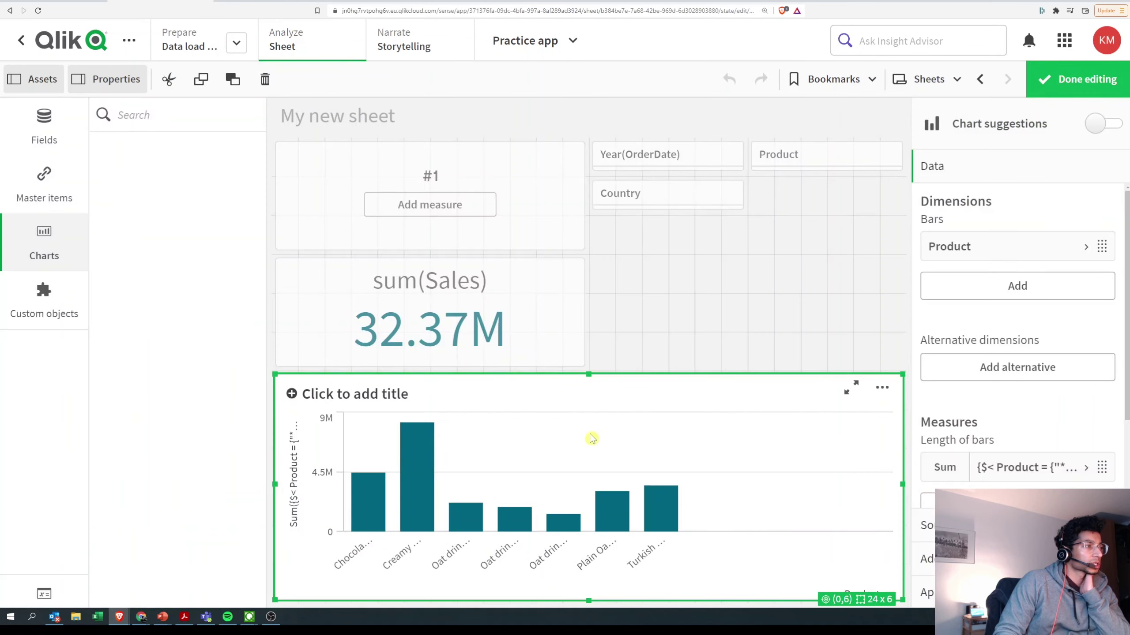
{"action": "scroll", "coordinate": [1023, 445], "scroll_direction": "down", "scroll_amount": 2}
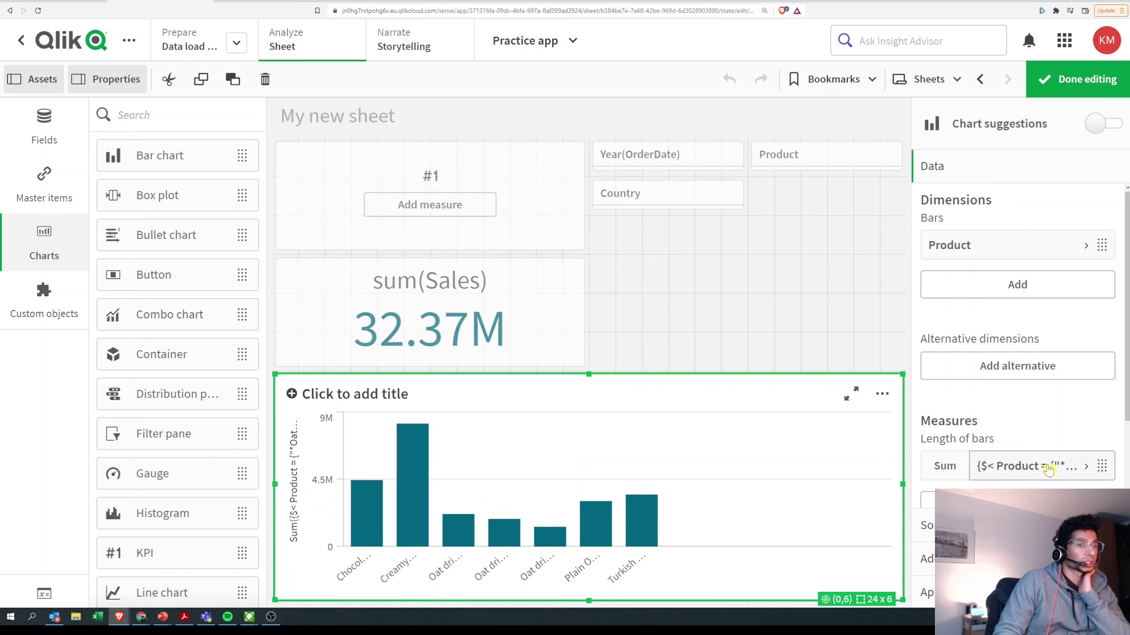
{"action": "left_click", "coordinate": [1063, 380]}
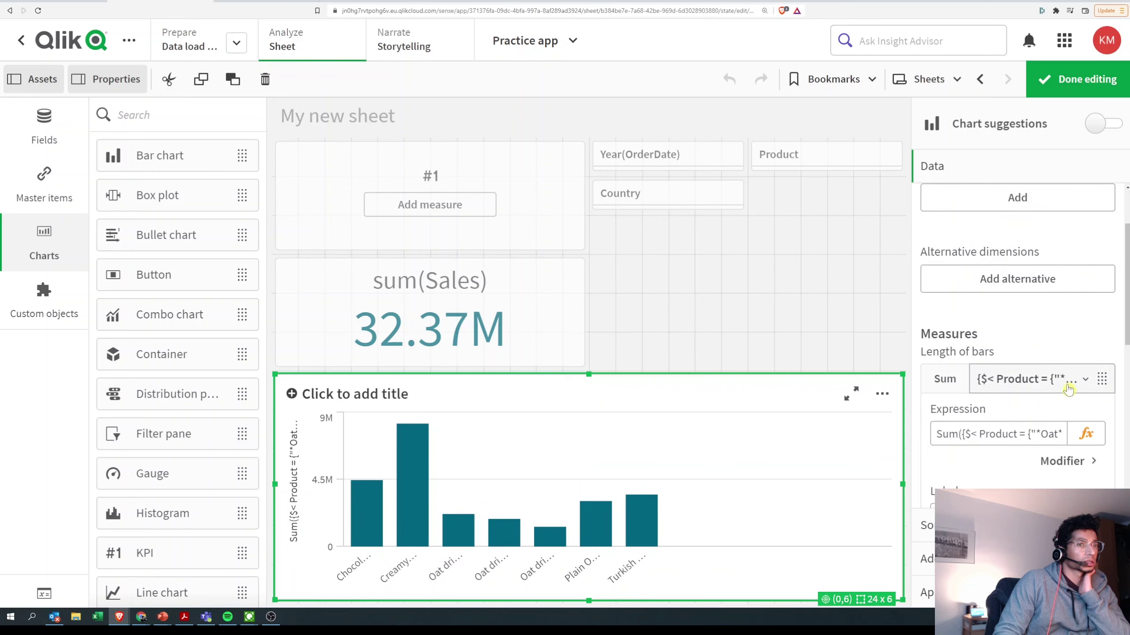
Change the modifier to Product -= {"*Oat*"} so oat products are excluded, and apply
{"action": "left_click", "coordinate": [1086, 435]}
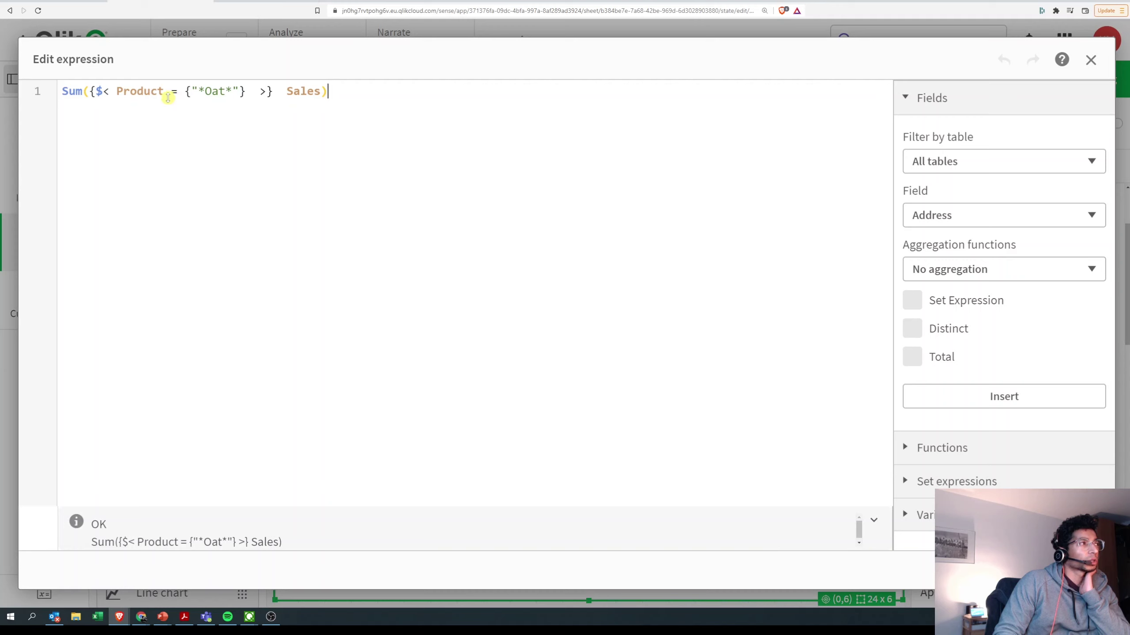
{"action": "left_click", "coordinate": [194, 94]}
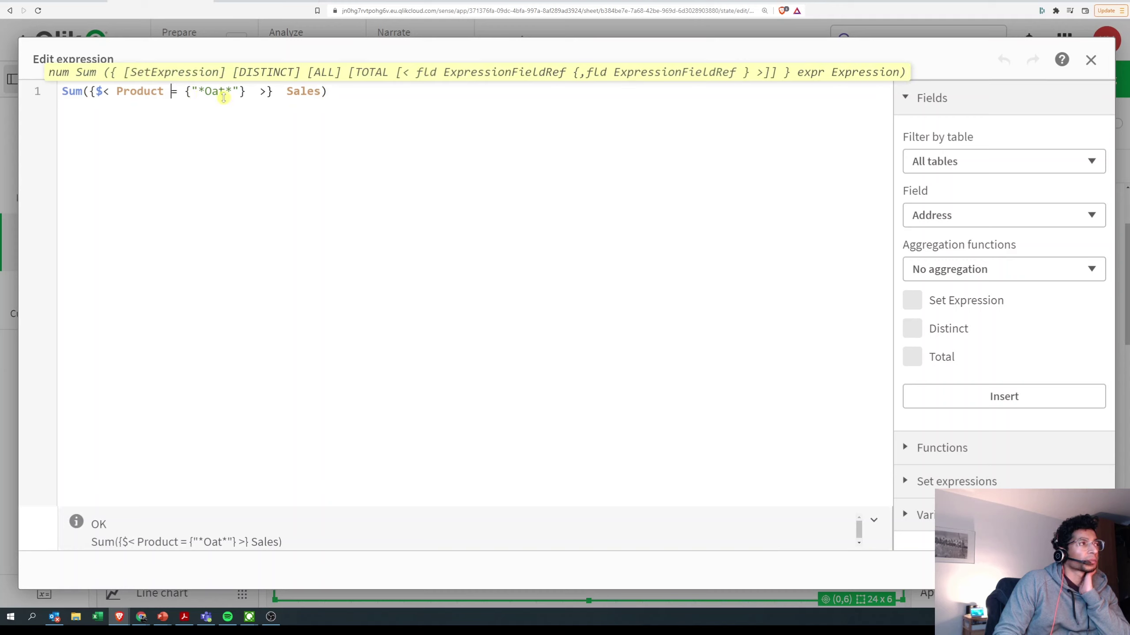
{"action": "type", "text": "-"}
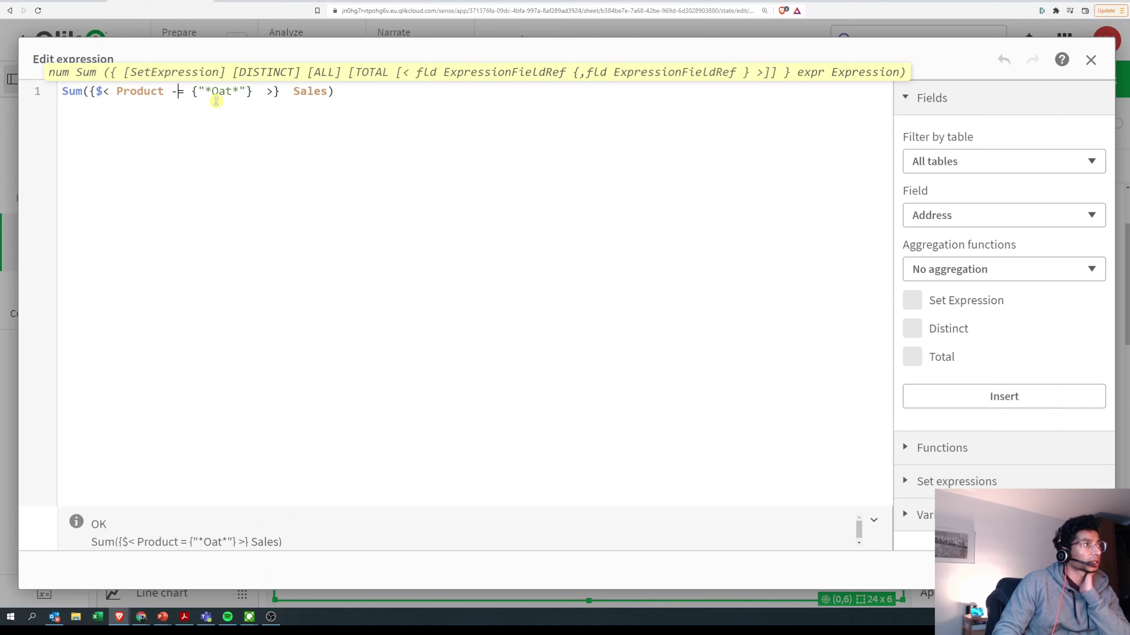
{"action": "double_click", "coordinate": [182, 93]}
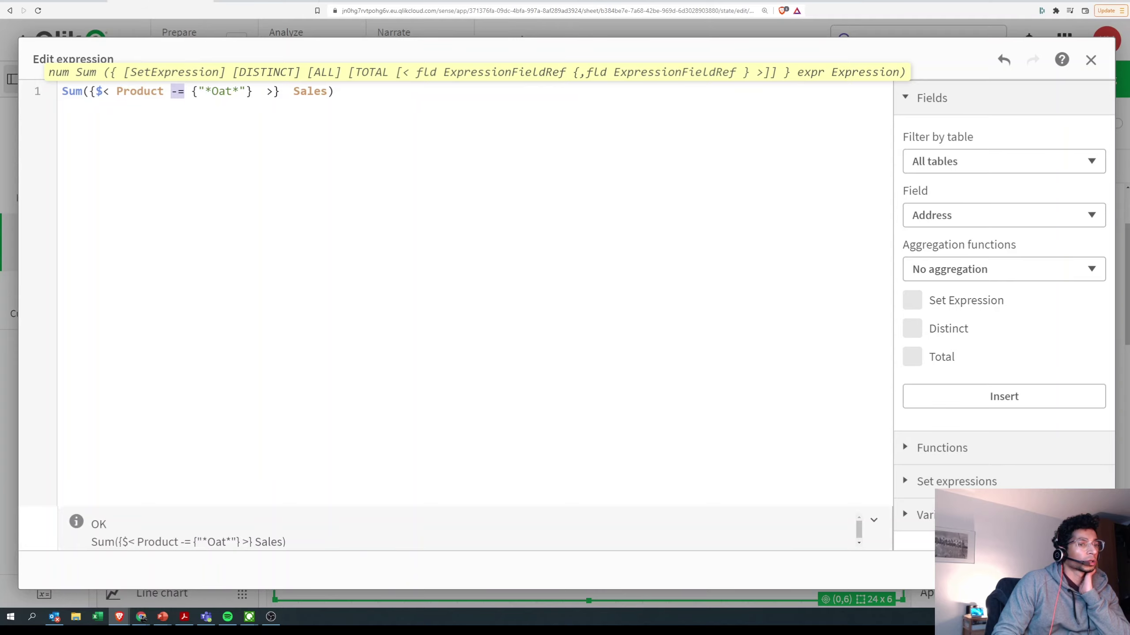
{"action": "left_click", "coordinate": [1085, 571]}
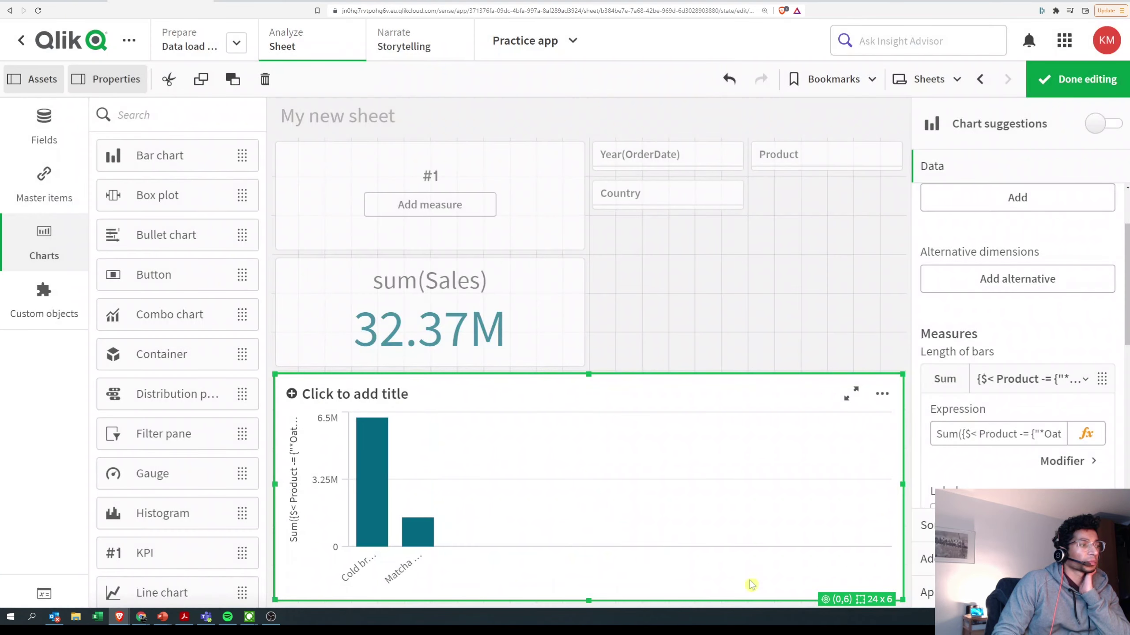
{"action": "left_click", "coordinate": [1068, 78]}
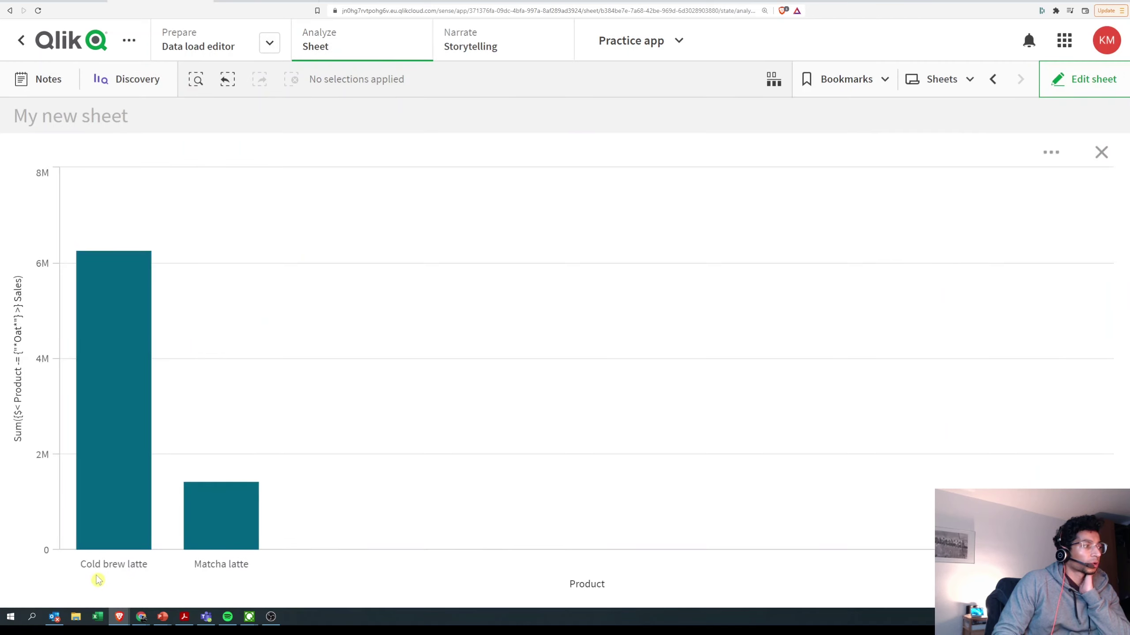
{"action": "mouse_move", "coordinate": [266, 575]}
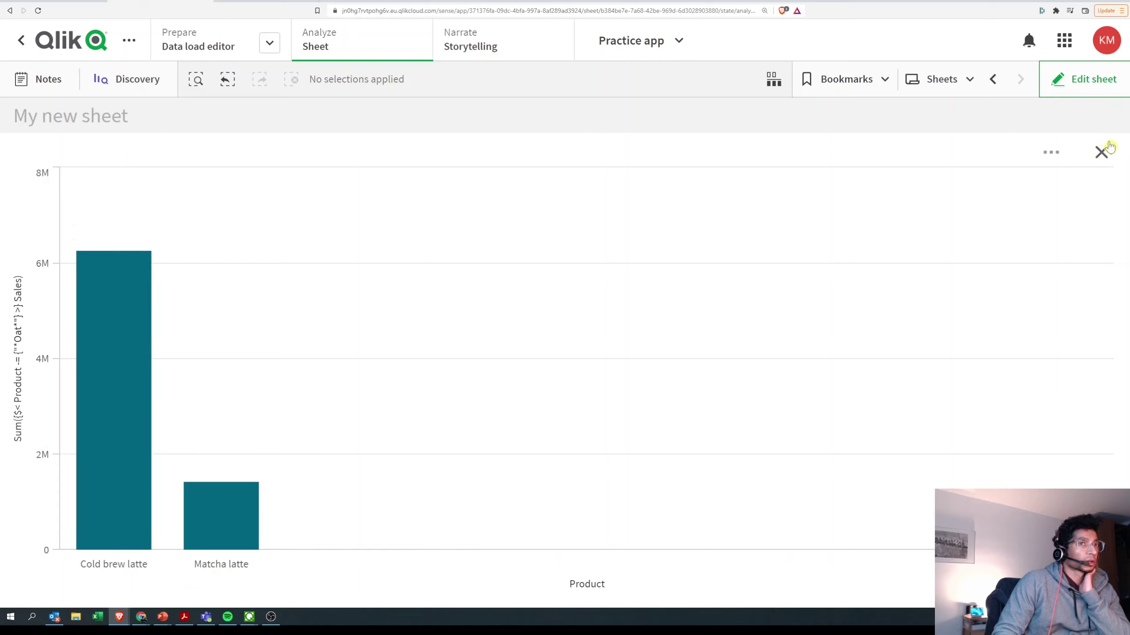
{"action": "left_click", "coordinate": [1100, 152]}
{"action": "left_click", "coordinate": [1078, 81]}
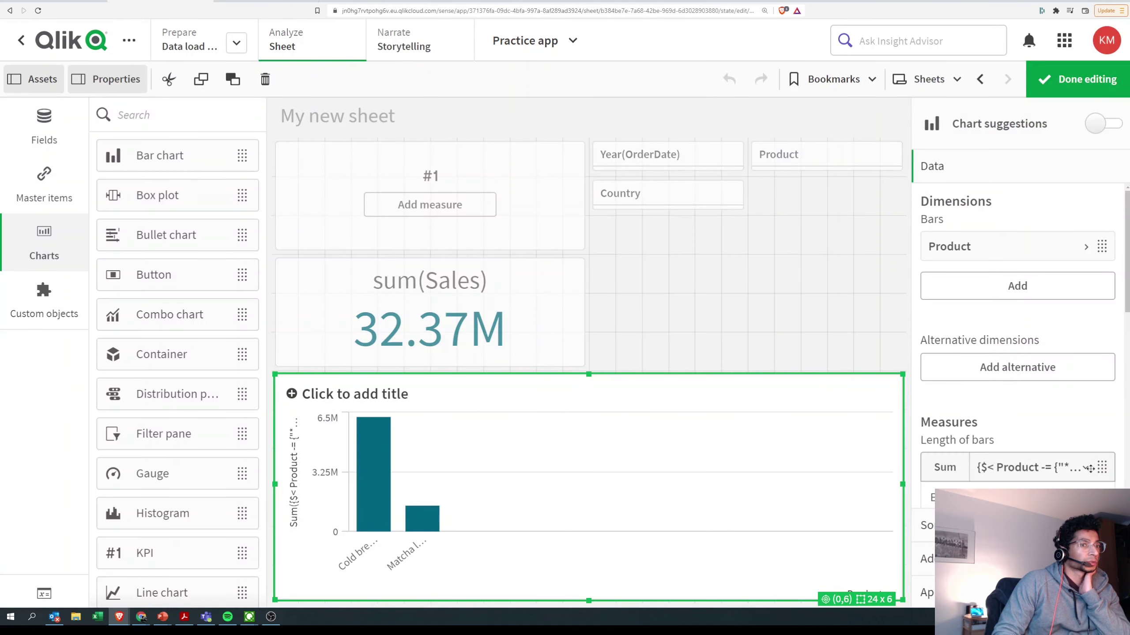
Reopen the bar chart's measure in Properties so its expression shows
{"action": "left_click", "coordinate": [1103, 466]}
{"action": "scroll", "coordinate": [1078, 471], "scroll_direction": "down", "scroll_amount": 1}
{"action": "scroll", "coordinate": [1078, 470], "scroll_direction": "down", "scroll_amount": 1}
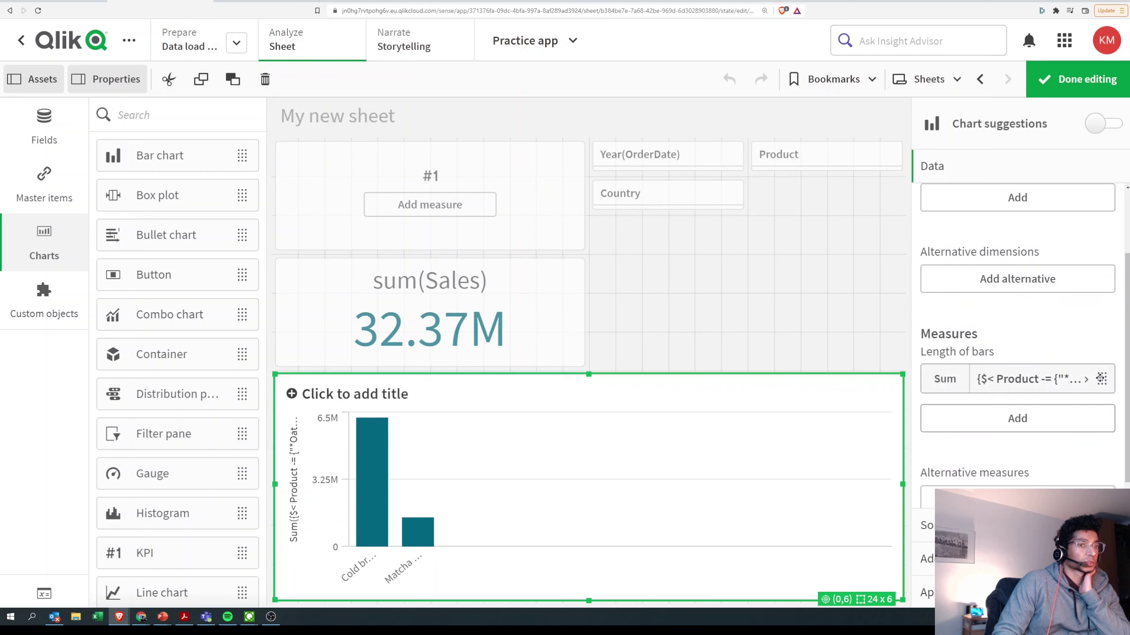
{"action": "left_click", "coordinate": [1085, 382]}
Remove the minus so the measure reads Product = {"*Oat*"} again, and apply
{"action": "left_click", "coordinate": [1087, 438]}
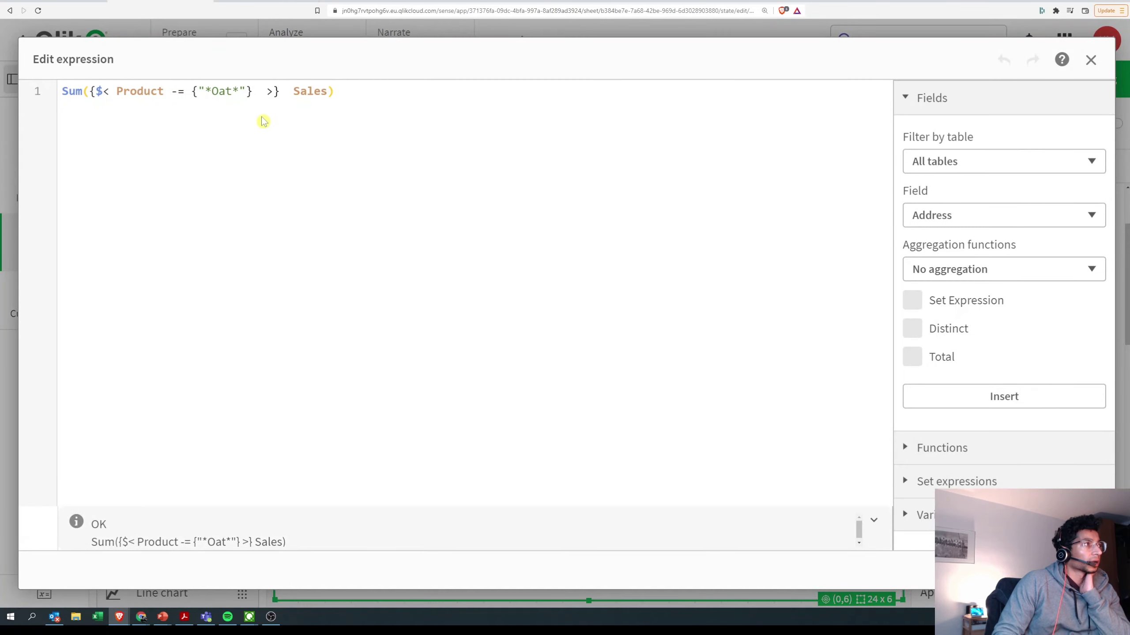
{"action": "double_click", "coordinate": [177, 92]}
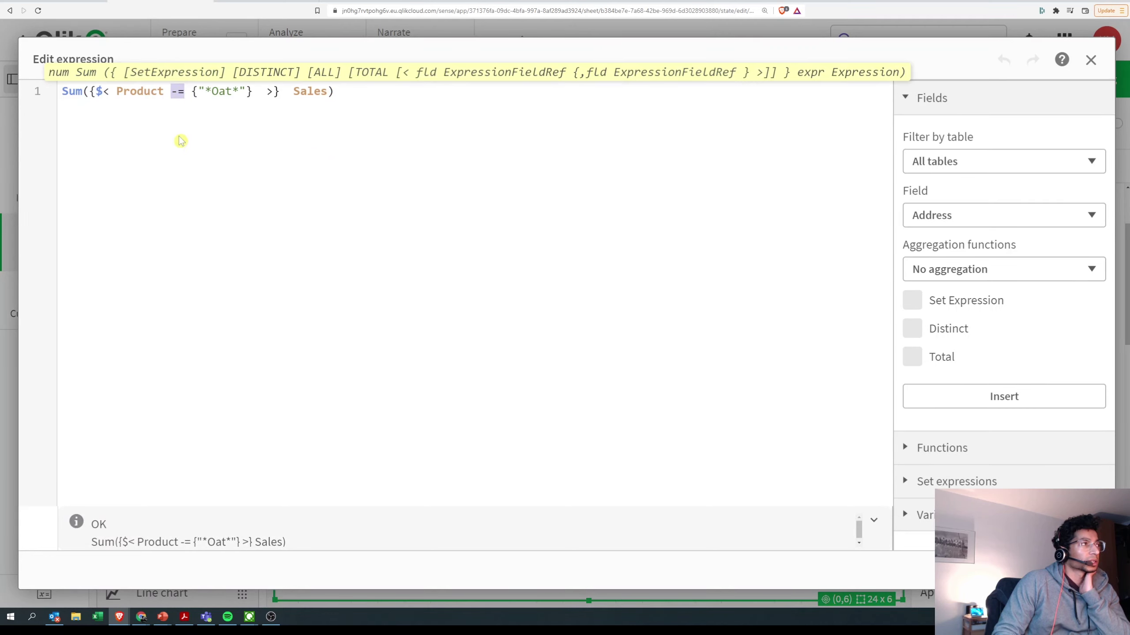
{"action": "left_click", "coordinate": [177, 115]}
{"action": "left_click", "coordinate": [174, 92]}
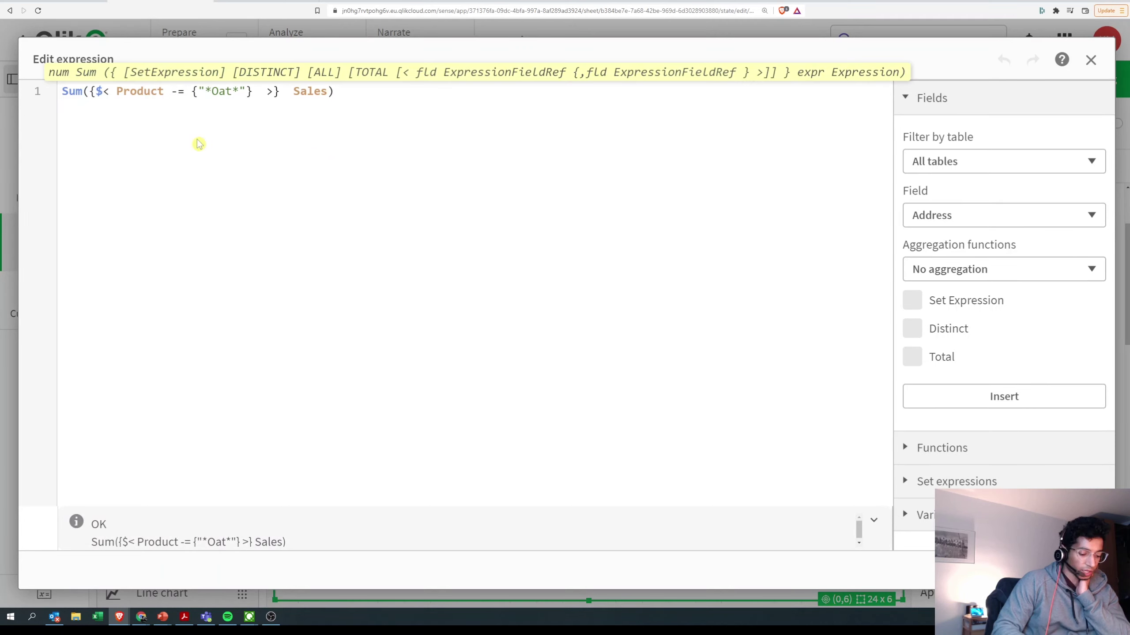
{"action": "key", "text": "BackSpace"}
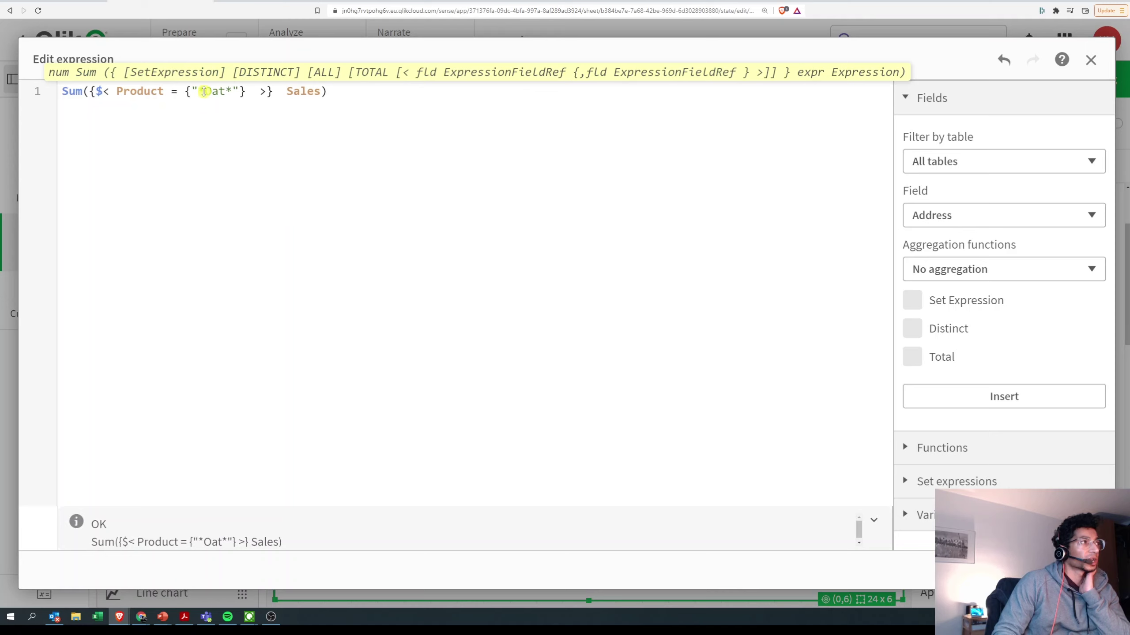
{"action": "left_click_drag", "start_coordinate": [204, 92], "coordinate": [235, 92]}
{"action": "left_click", "coordinate": [215, 108]}
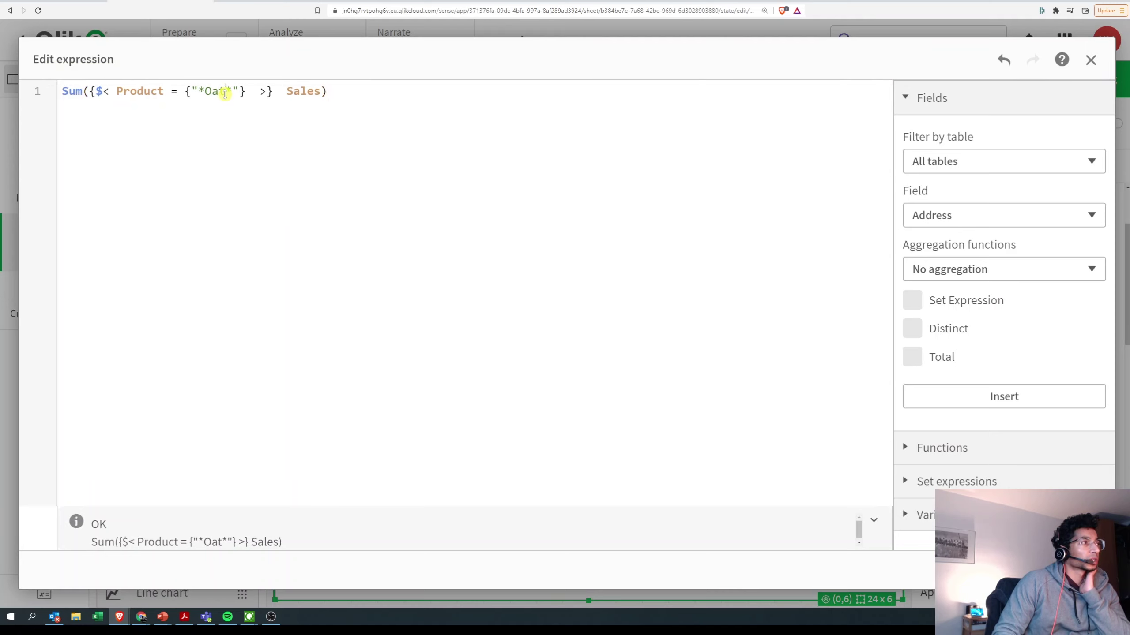
{"action": "left_click_drag", "start_coordinate": [226, 94], "coordinate": [214, 94]}
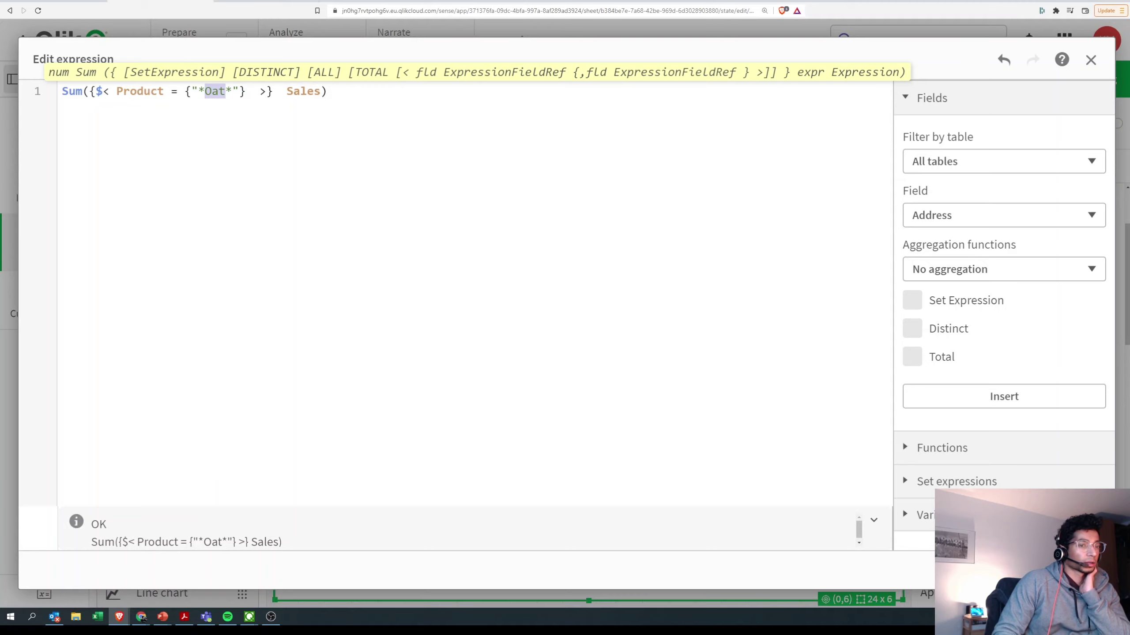
{"action": "left_click", "coordinate": [1085, 571]}
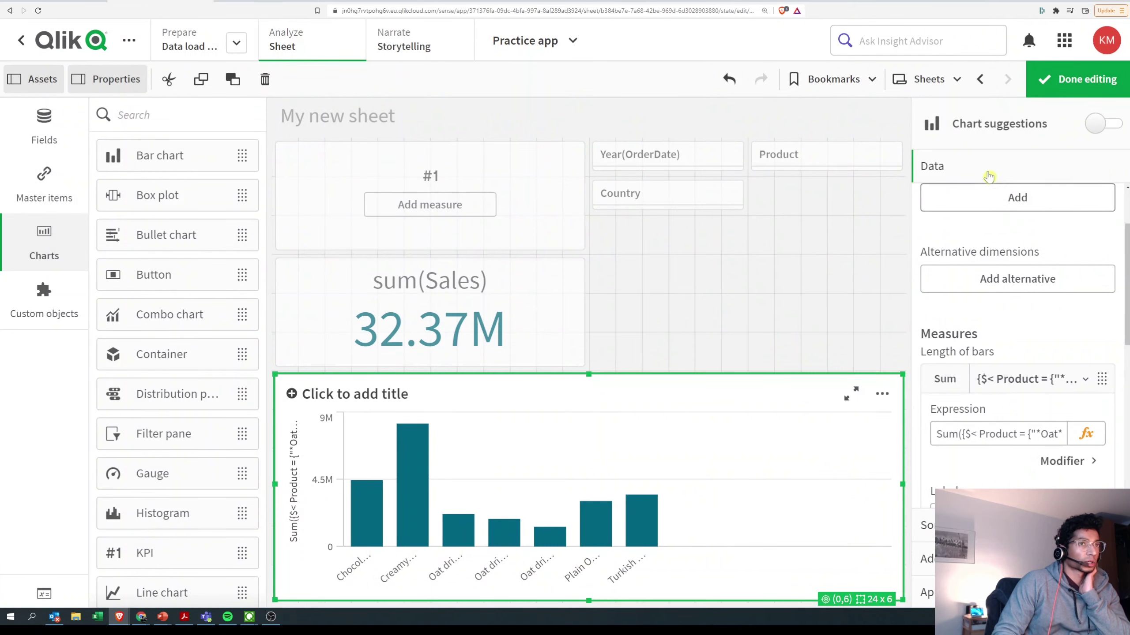
Finish editing to show My new sheet with the seven-bar Oat chart
{"action": "left_click", "coordinate": [1058, 91]}
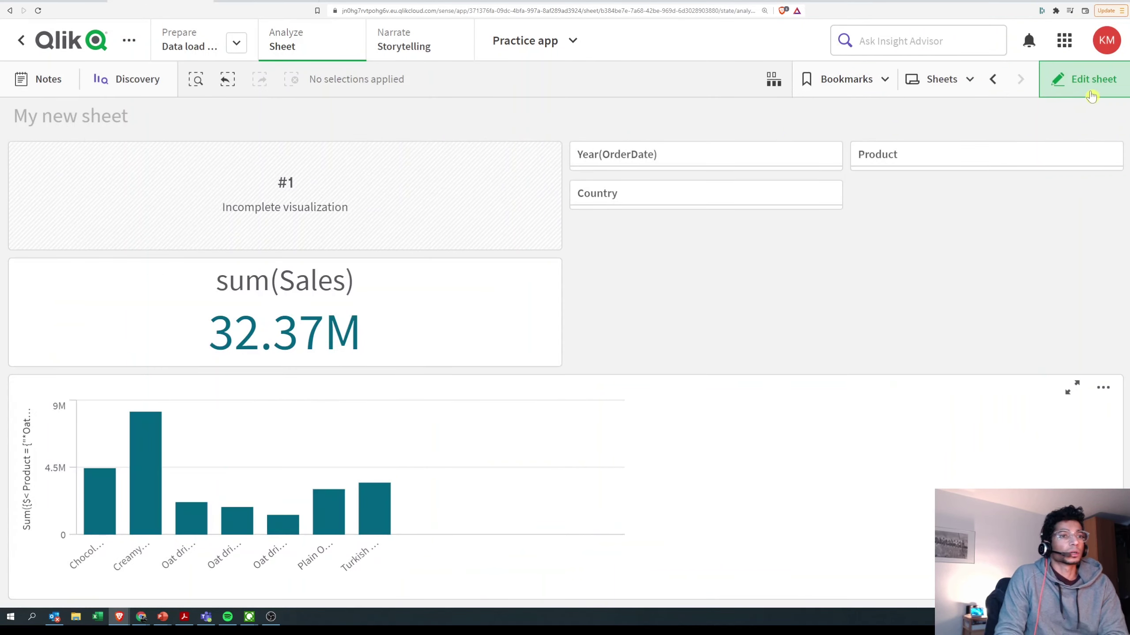